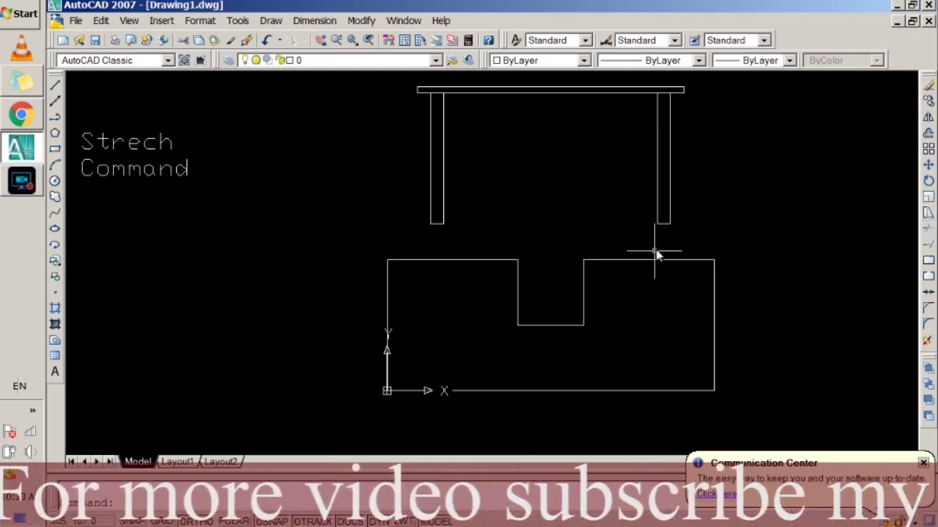
Start the Stretch command with the S alias
type("s")
key("Return")
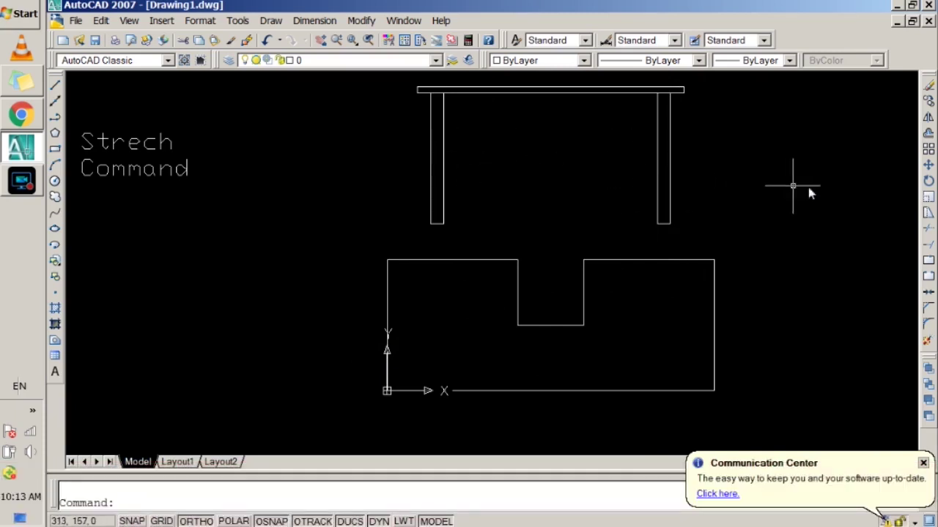
scroll(624, 159, "up", 2)
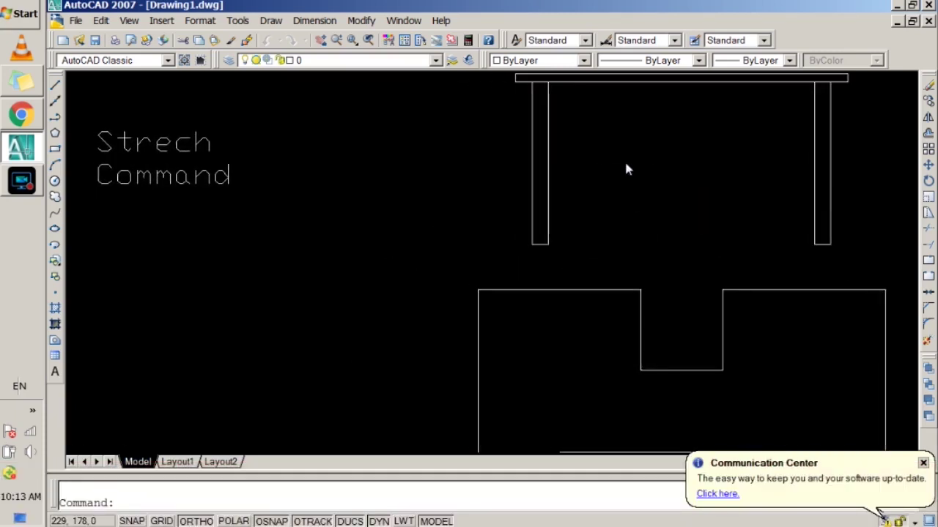
scroll(683, 208, "down", 3)
Recentre the table in the view and start Quick Dimension from the Dimension menu
middle_click_drag(692, 220, 557, 220)
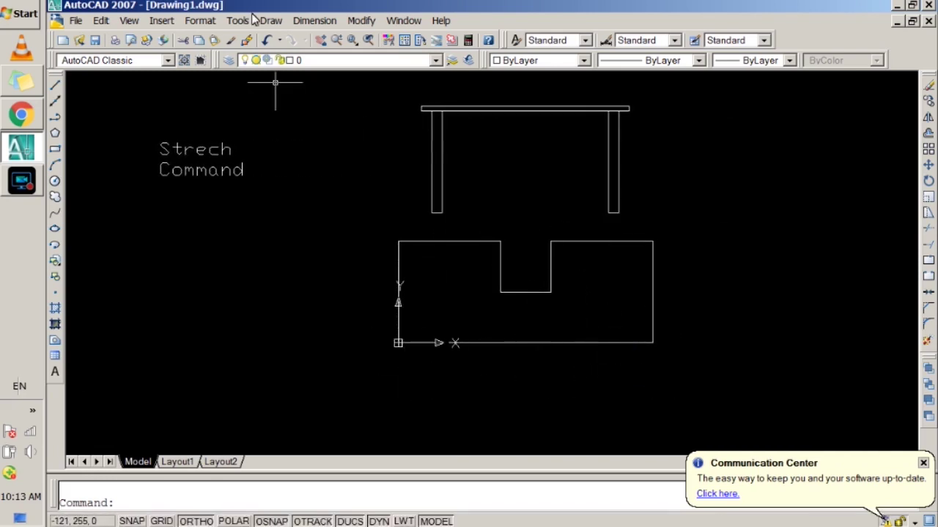
left_click(304, 22)
left_click(315, 37)
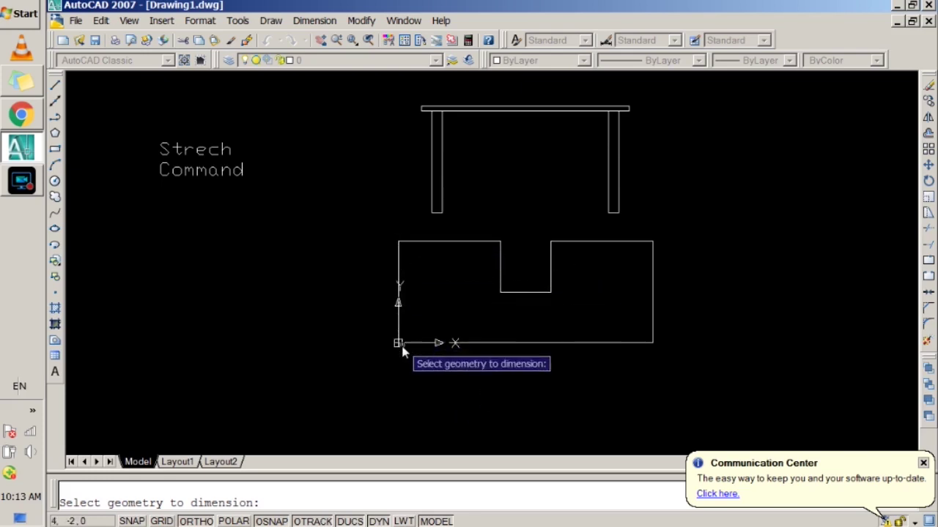
Cancel Quick Dimension and add a 250 linear dimension between the shape's bottom corners
left_click(315, 22)
left_click(322, 38)
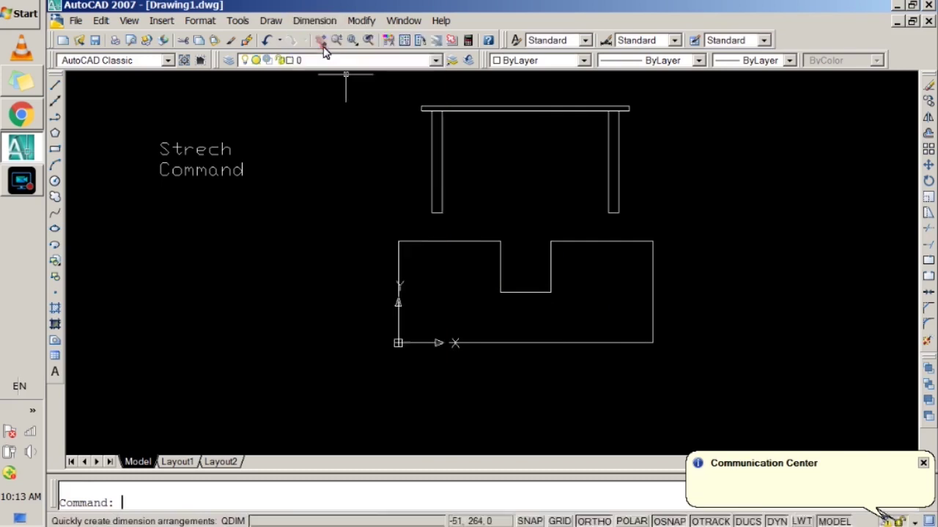
key("Escape")
left_click(314, 20)
left_click(326, 57)
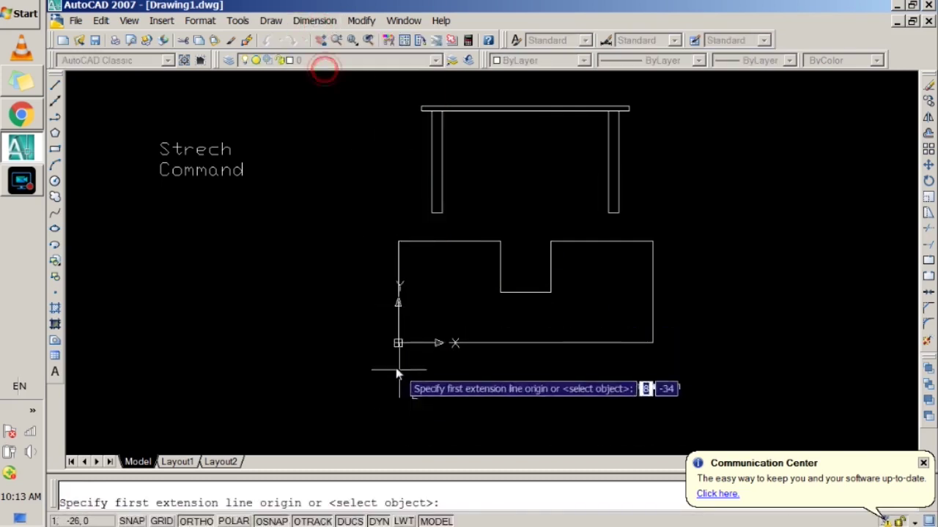
left_click(399, 345)
left_click(653, 342)
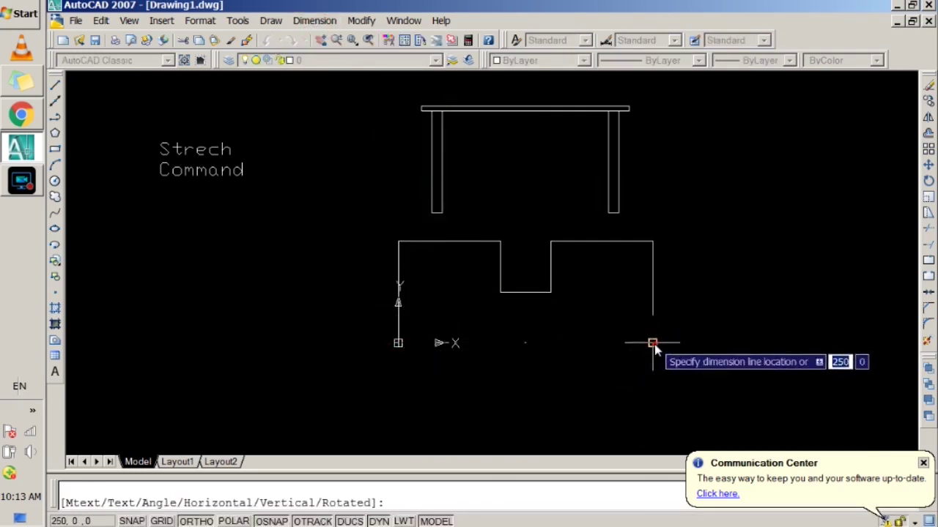
left_click(656, 386)
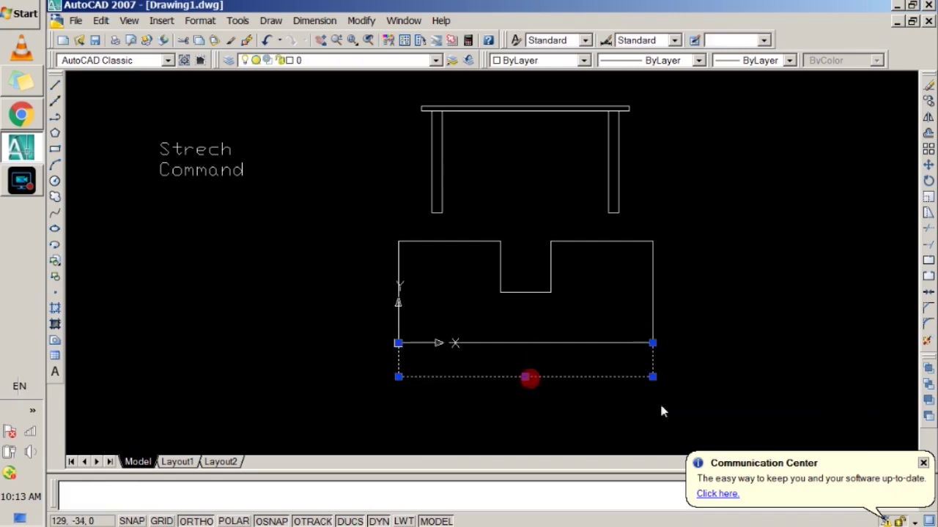
Set the 250 dimension's text height to 5 in the Properties palette
key("ctrl+1")
left_click(238, 261)
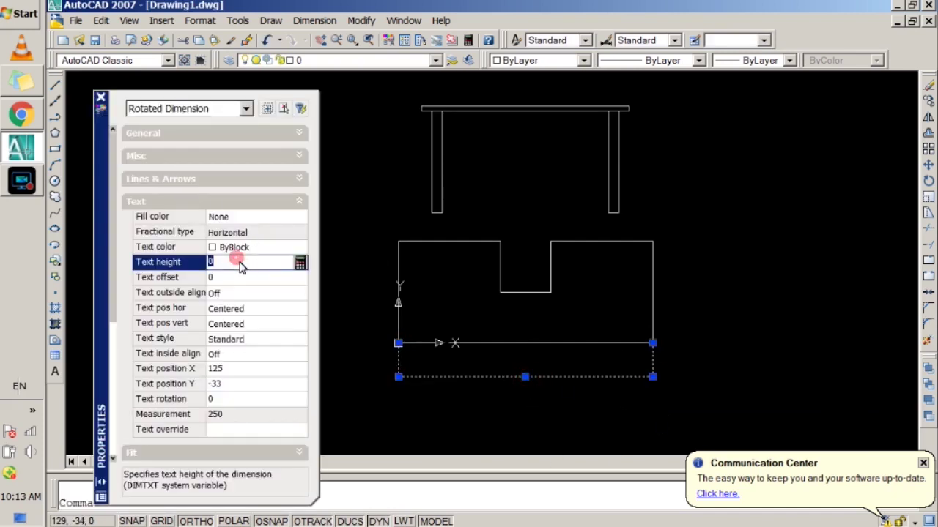
type("5")
key("Return")
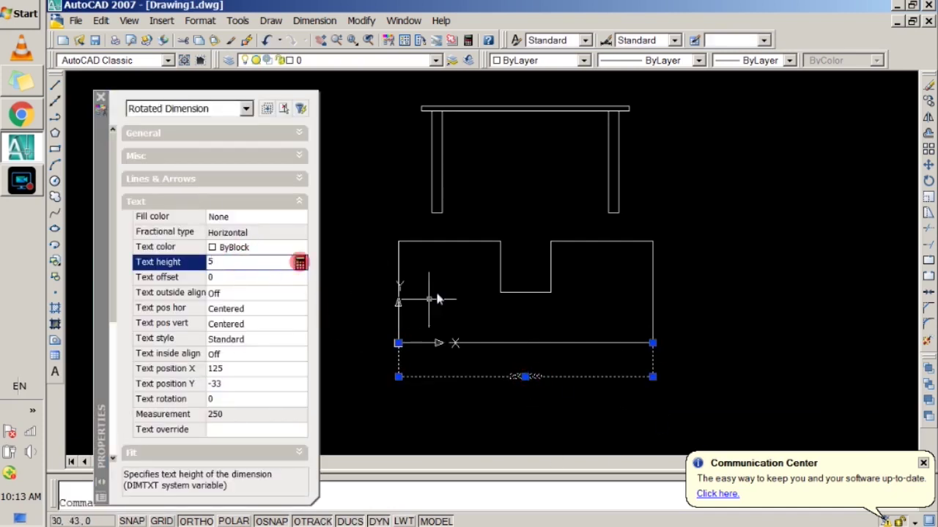
left_click(100, 97)
left_click(569, 421)
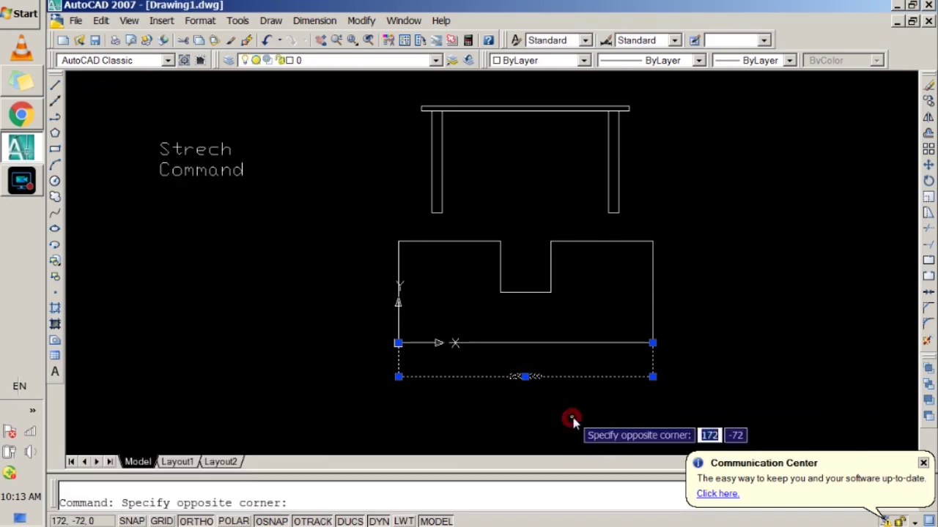
key("Escape")
scroll(537, 389, "up", 5)
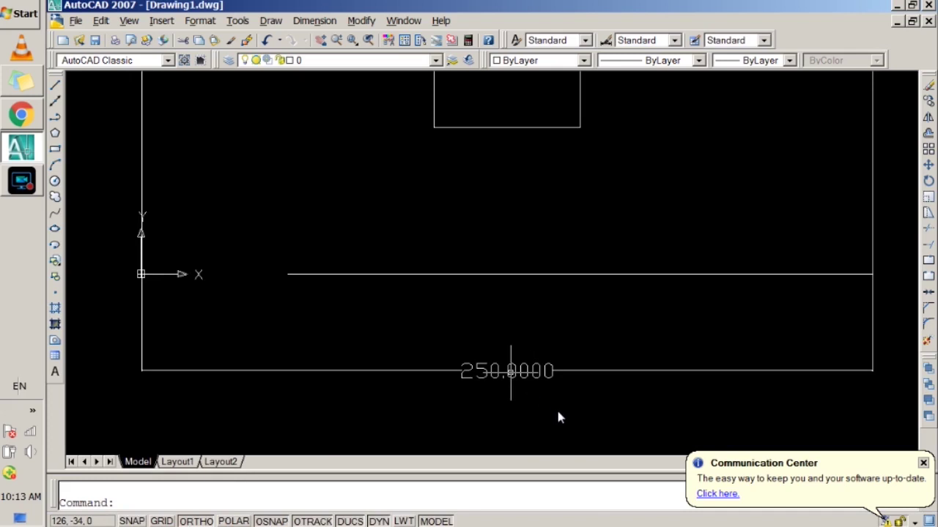
scroll(567, 374, "down", 2)
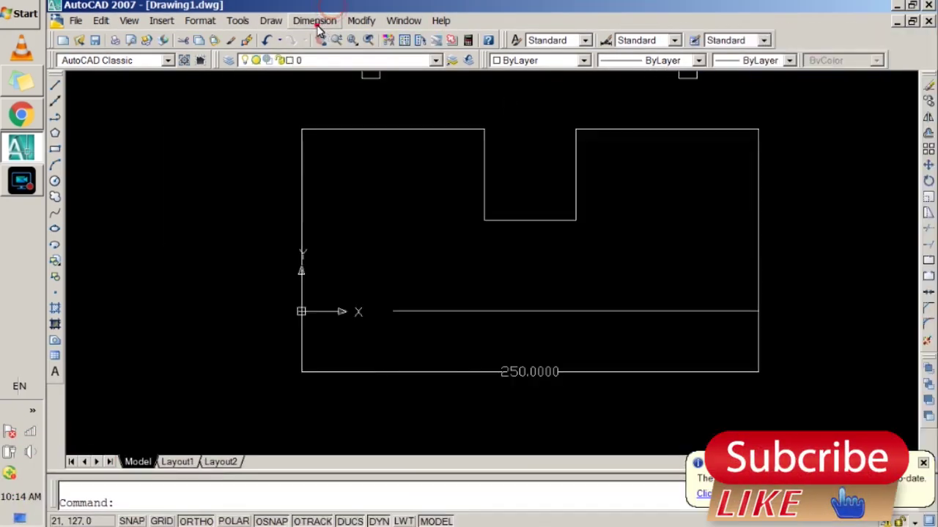
Add 100 linear dimensions above the right and left top edges beside the notch
left_click(315, 20)
left_click(327, 65)
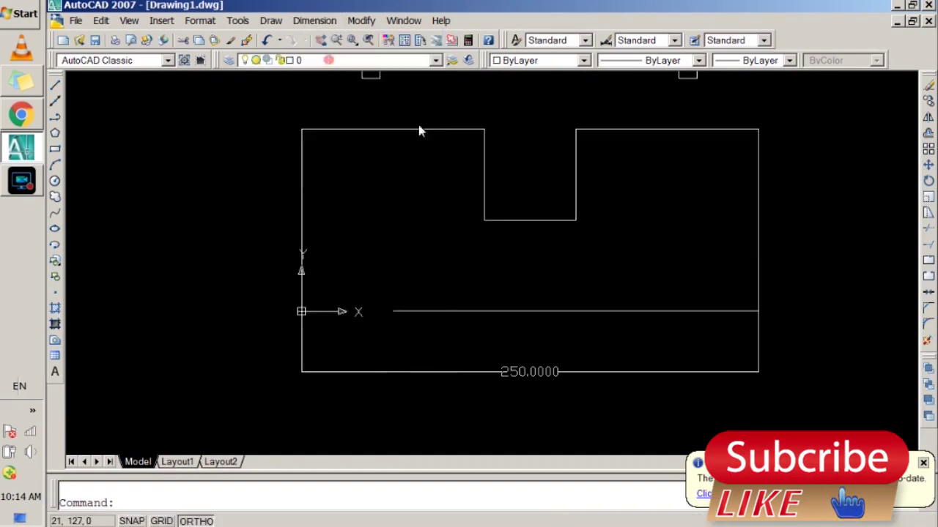
left_click(576, 130)
left_click(758, 128)
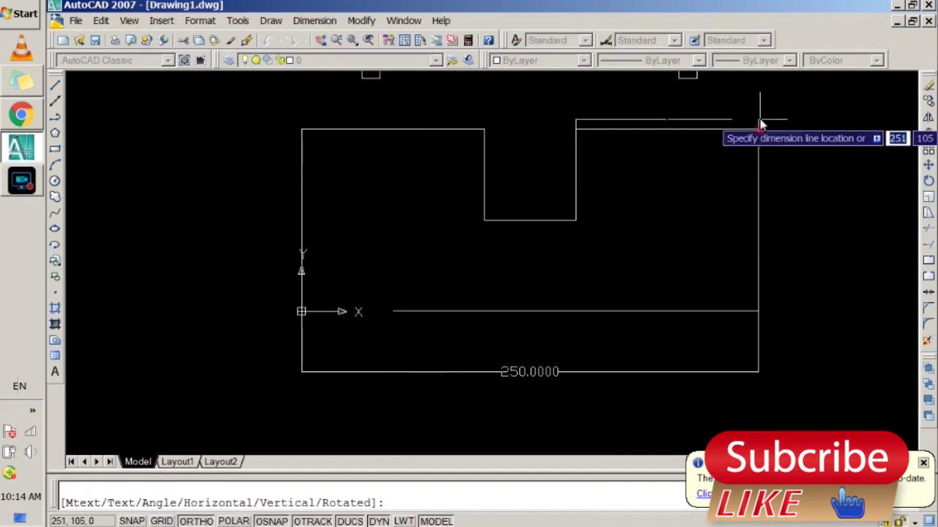
left_click(760, 115)
key("Return")
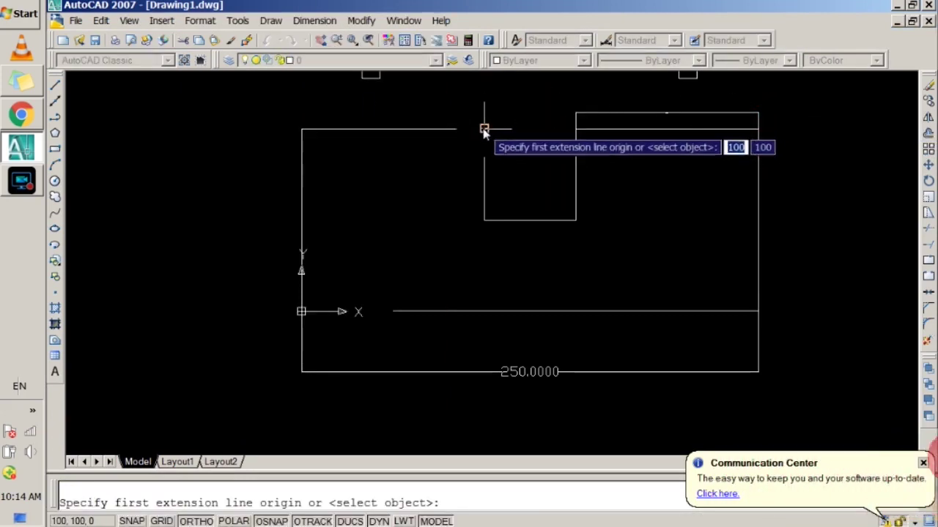
left_click(484, 129)
left_click(301, 129)
left_click(302, 115)
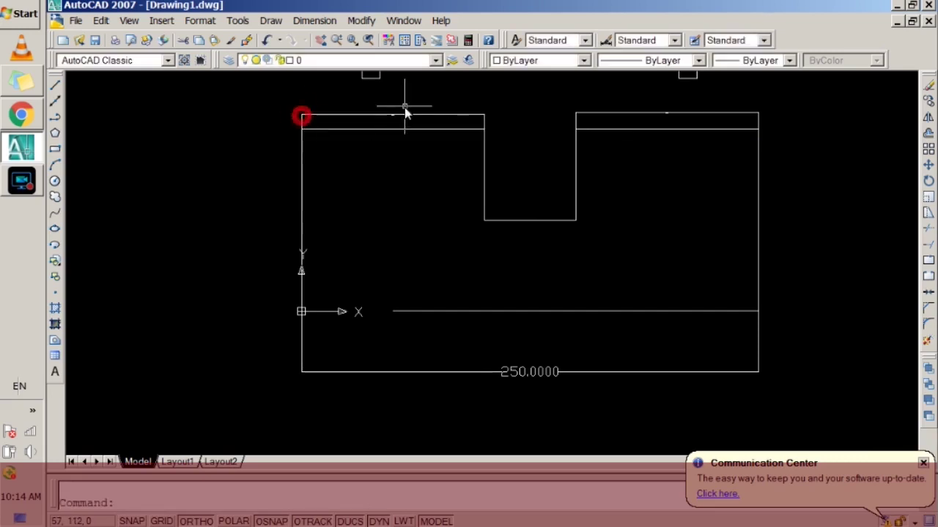
Set both 100 top-edge dimensions' text height to 5 in Properties
left_click(404, 115)
double_click(629, 114)
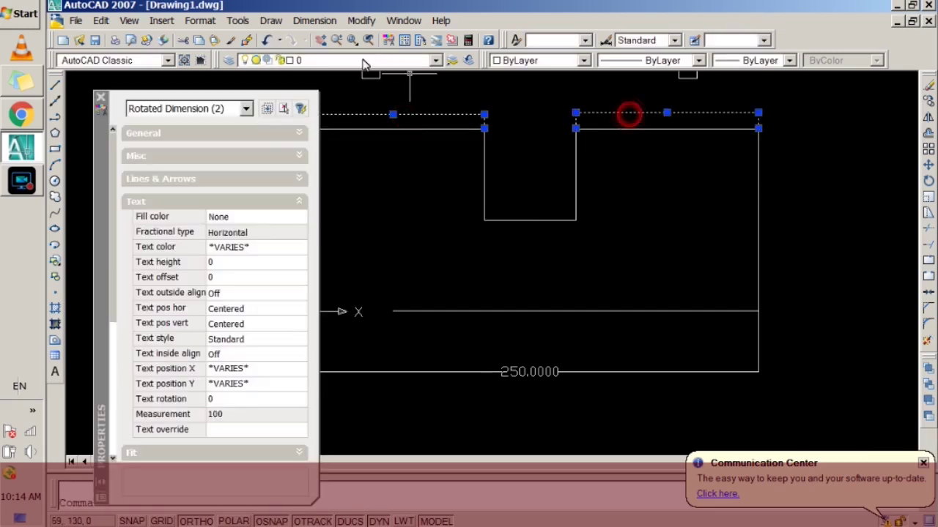
left_click(230, 262)
type("5")
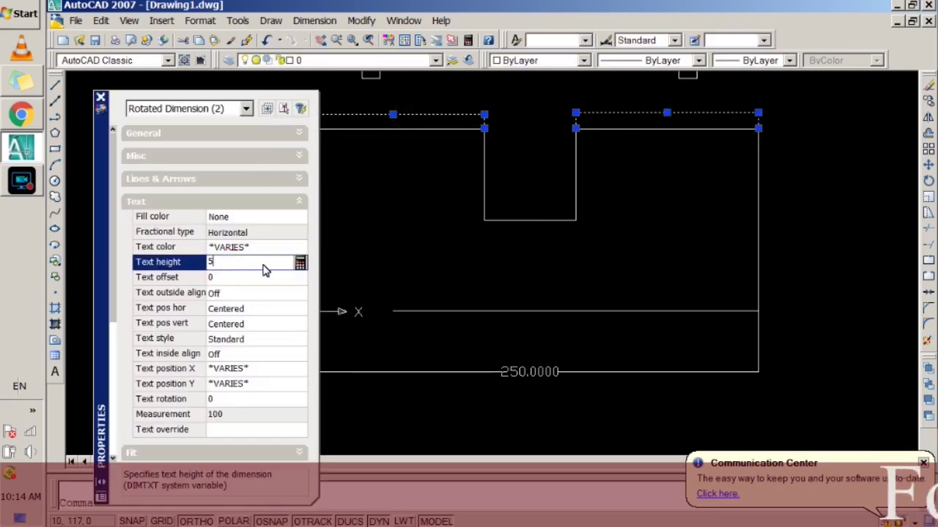
key("Return")
key("Escape")
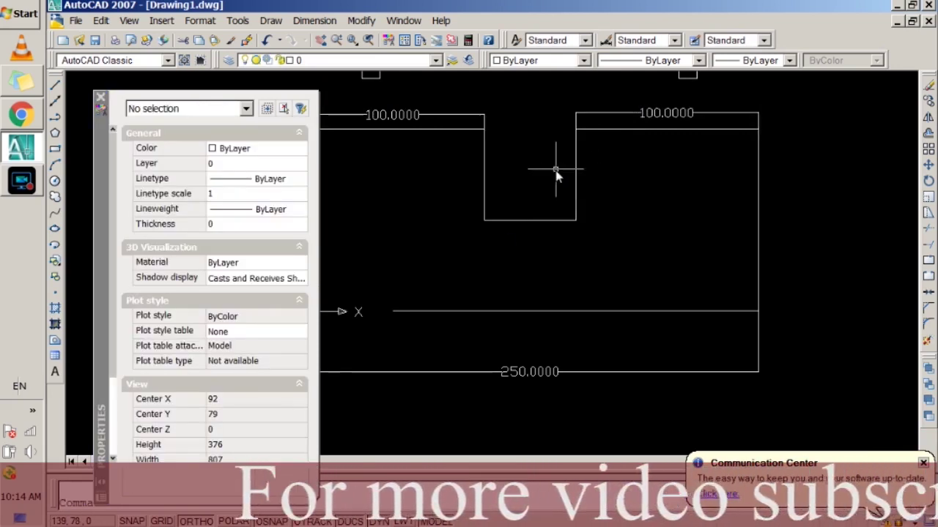
left_click(101, 98)
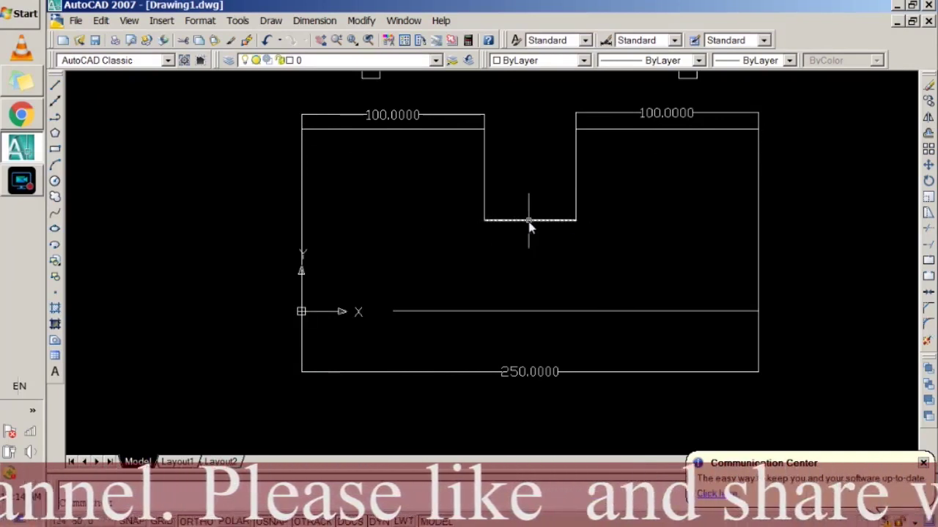
Dimension the notch's 50 width below it and its 50 depth to the right
left_click(316, 21)
left_click(320, 62)
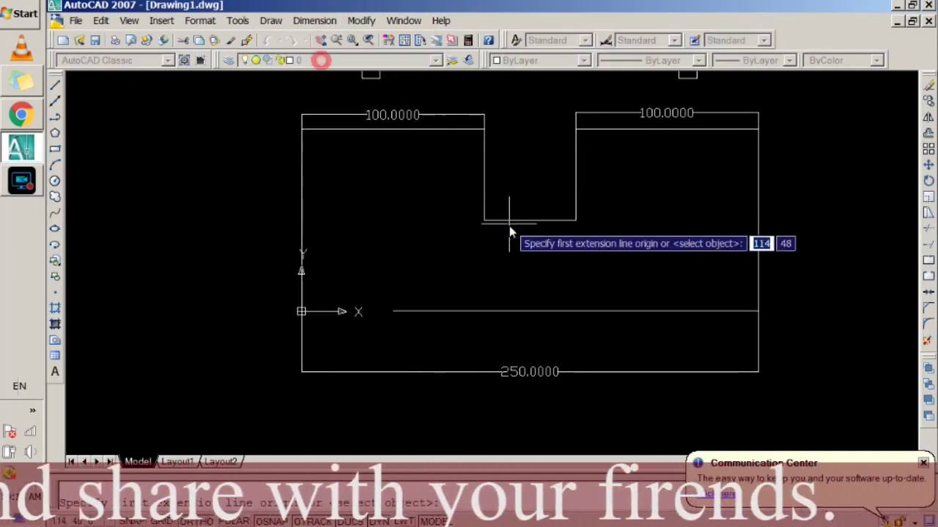
left_click(483, 220)
left_click(575, 219)
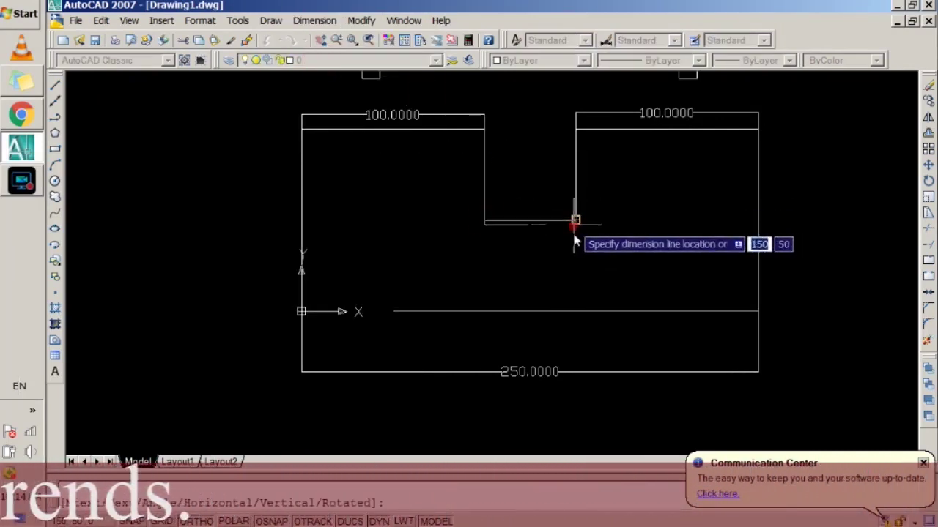
left_click(574, 242)
key("Return")
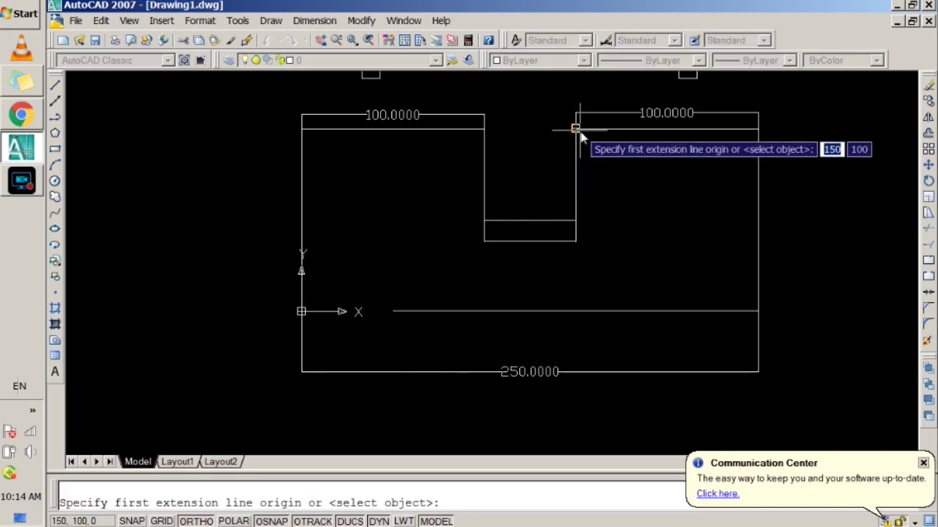
left_click(576, 129)
left_click(575, 220)
left_click(608, 220)
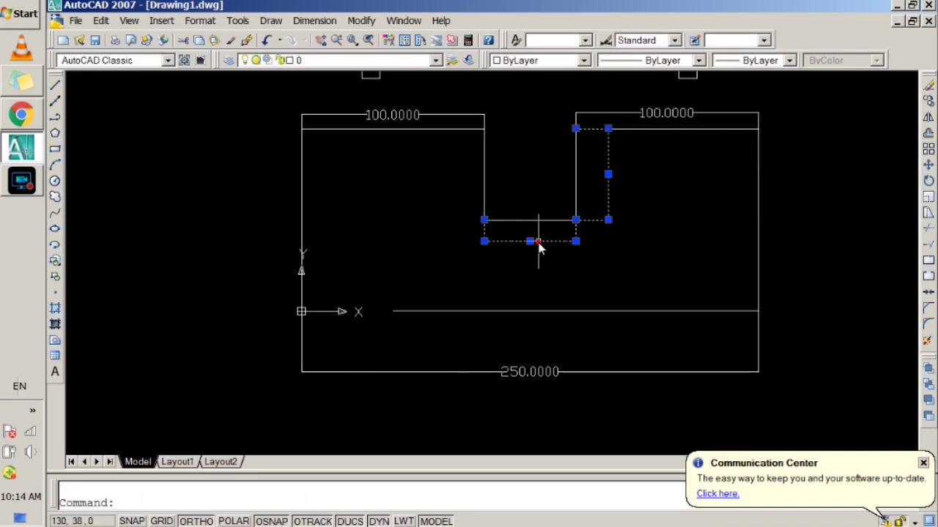
Set the two 50 notch dimensions' text height to 5 in Properties
double_click(539, 244)
left_click(216, 266)
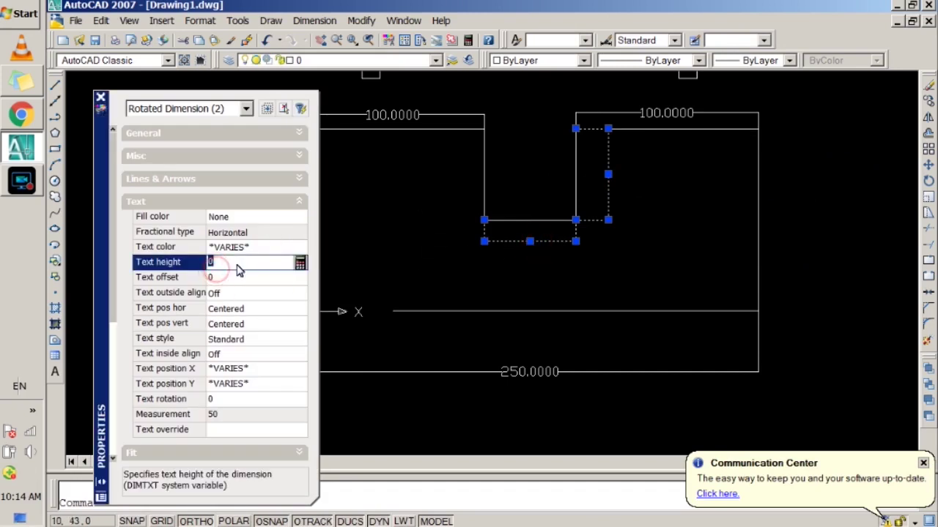
key("Return")
left_click(101, 98)
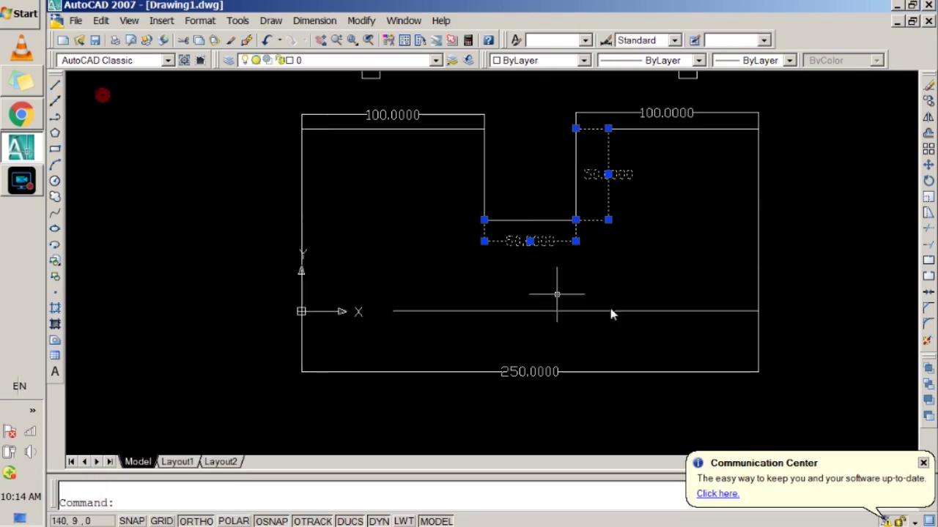
key("Escape")
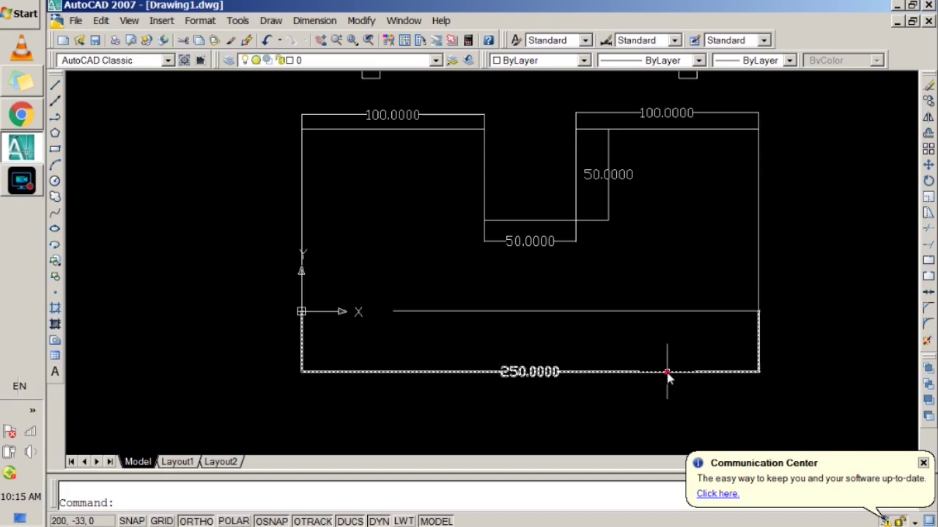
Select the 250, 50 and top-left 100 dimensions and colour them green
left_click(668, 372)
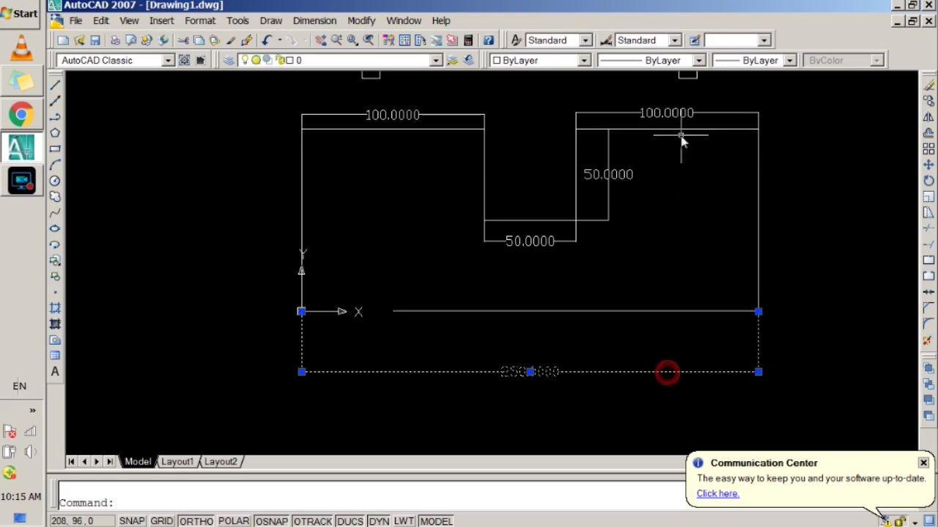
left_click(605, 198)
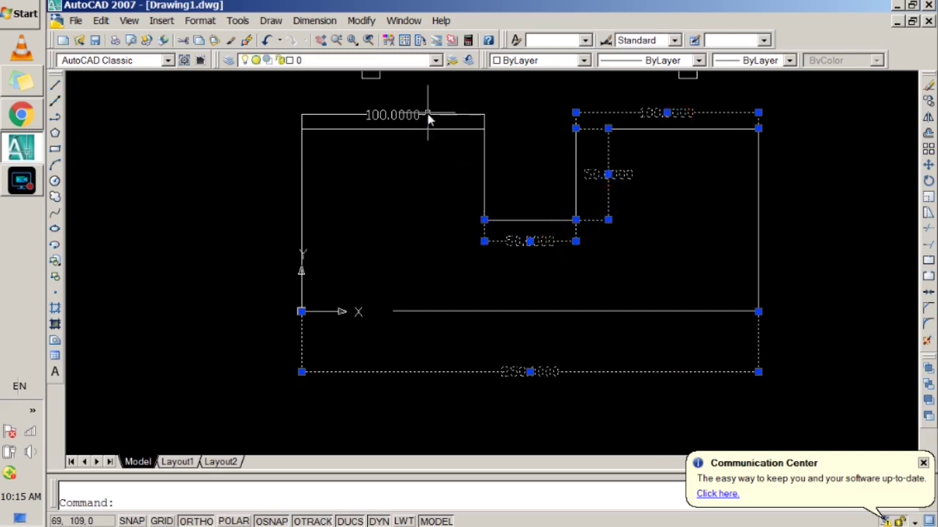
left_click(546, 60)
left_click(548, 118)
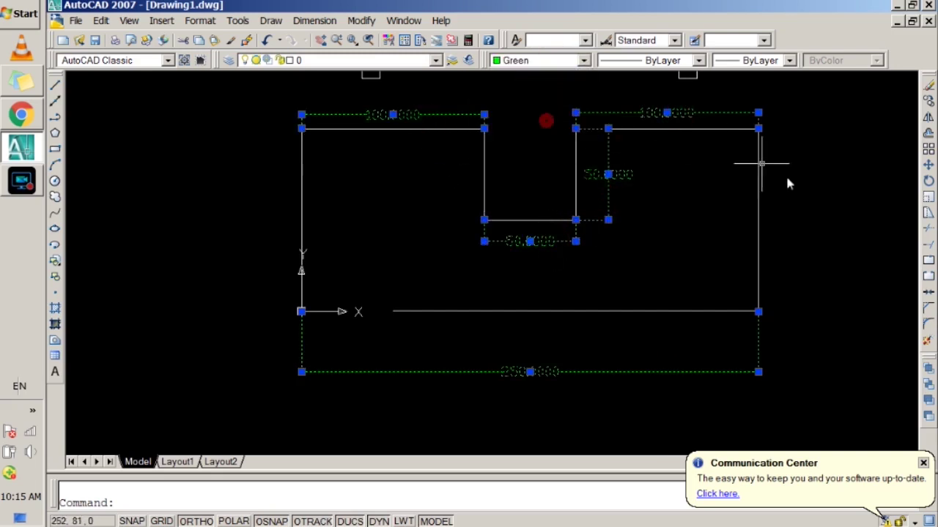
key("Escape")
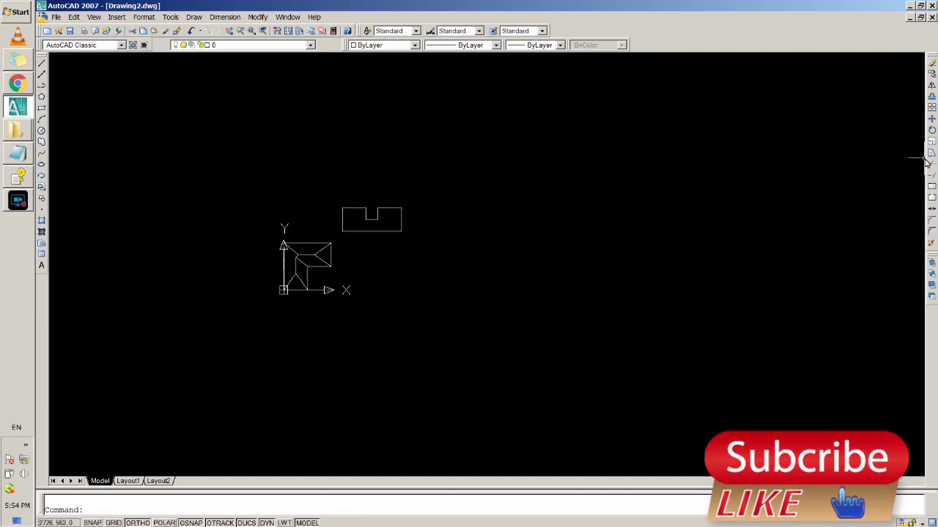
Start Stretch and zoom in so the L-shaped roof plan fills the view
left_click(929, 154)
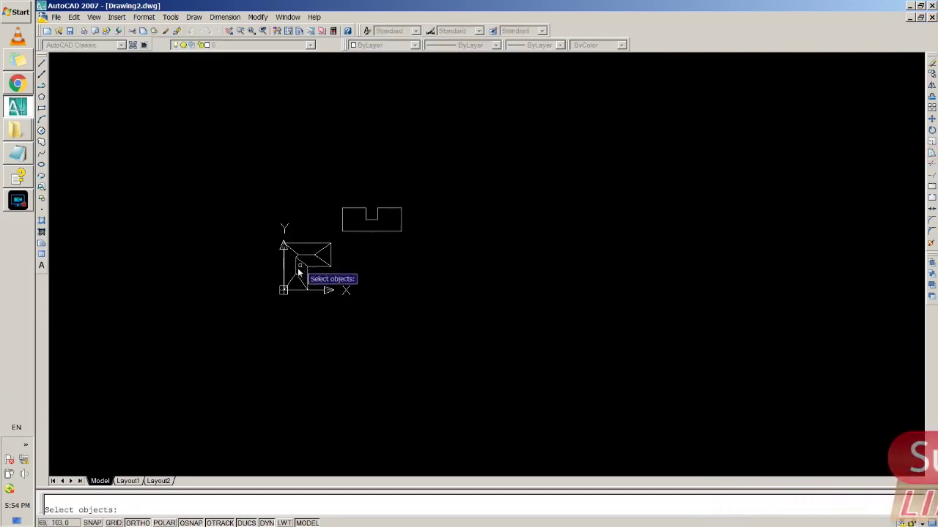
scroll(284, 289, "up", 5)
scroll(284, 290, "down", 2)
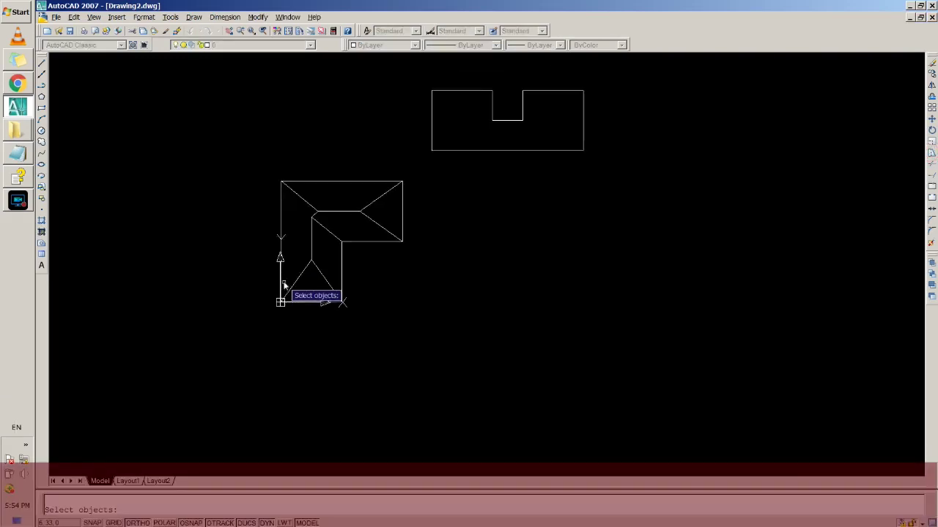
scroll(230, 189, "up", 3)
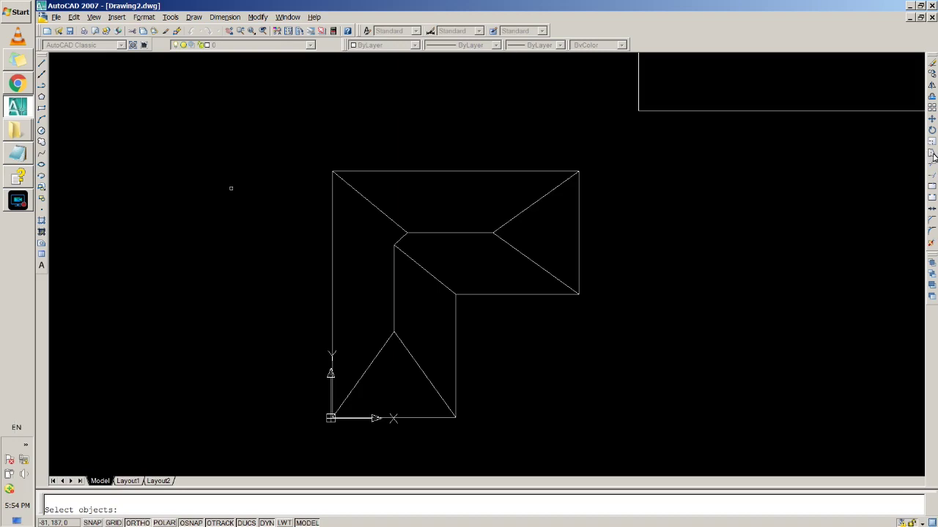
Crossing-select the right wing's end and stretch it 100 units right from the edge midpoint
left_click(625, 157)
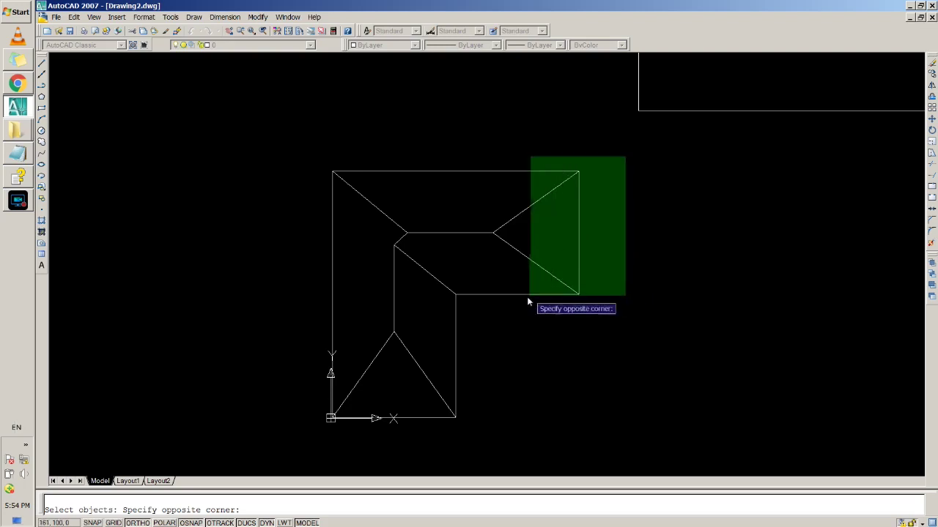
left_click(463, 306)
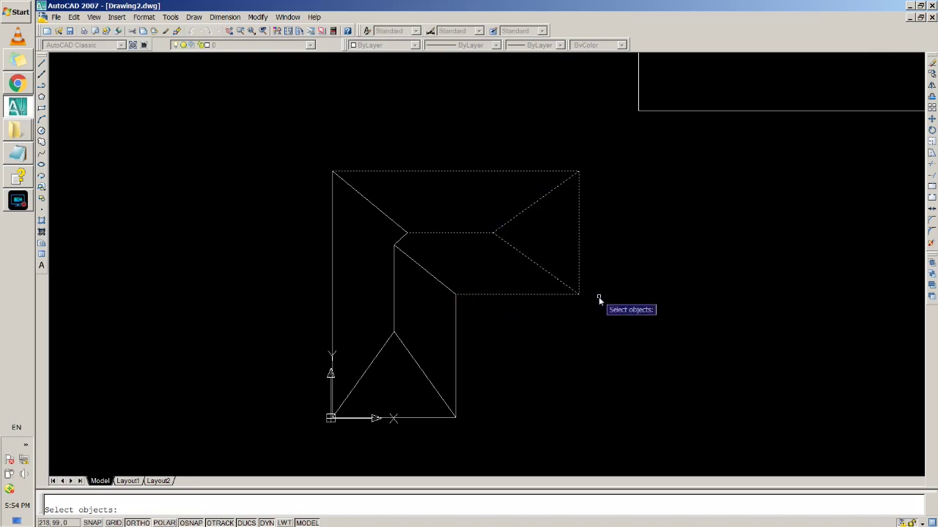
key("Return")
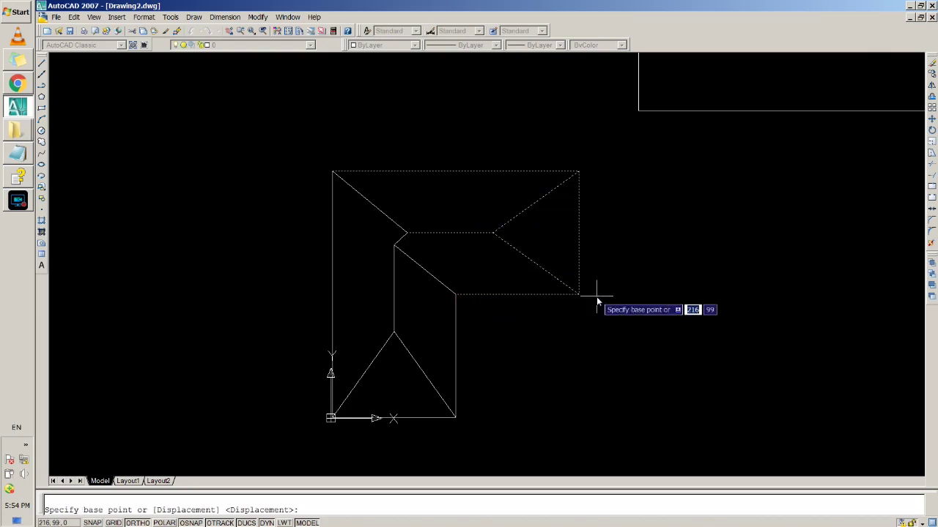
left_click(579, 234)
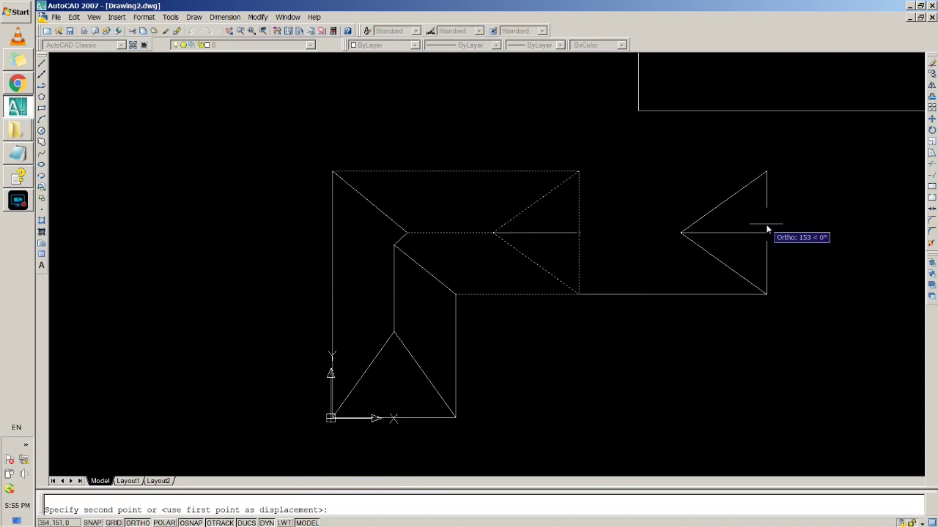
type("100")
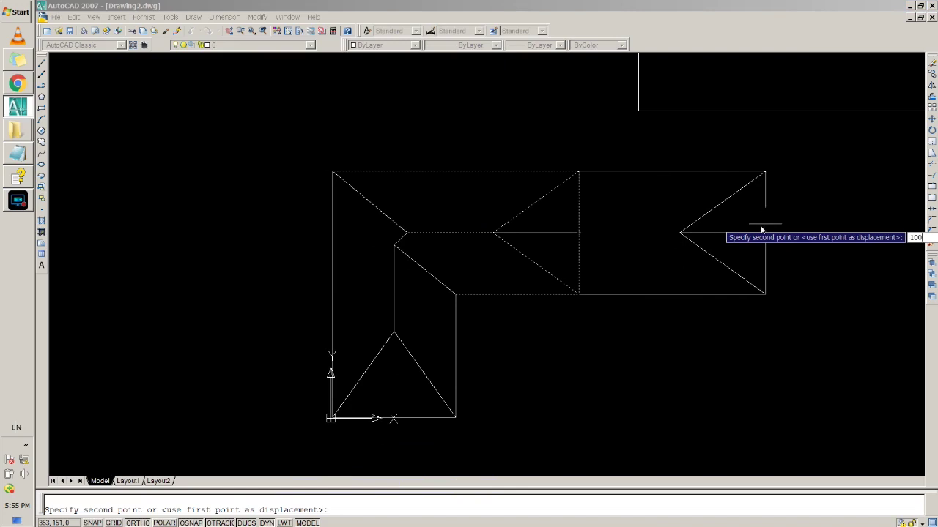
key("Return")
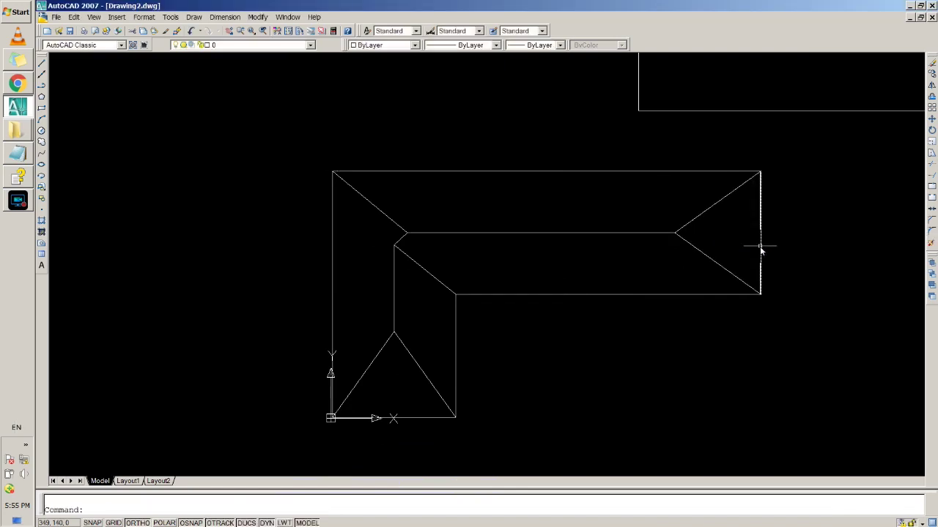
Crossing-select the right wing's end and stretch it 50 units back left from the edge midpoint
left_click(804, 153)
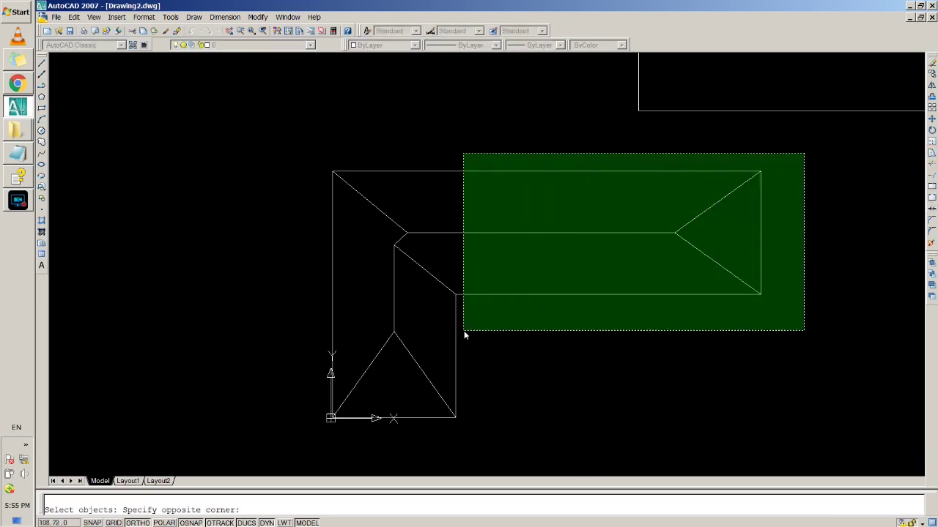
left_click(463, 331)
key("Return")
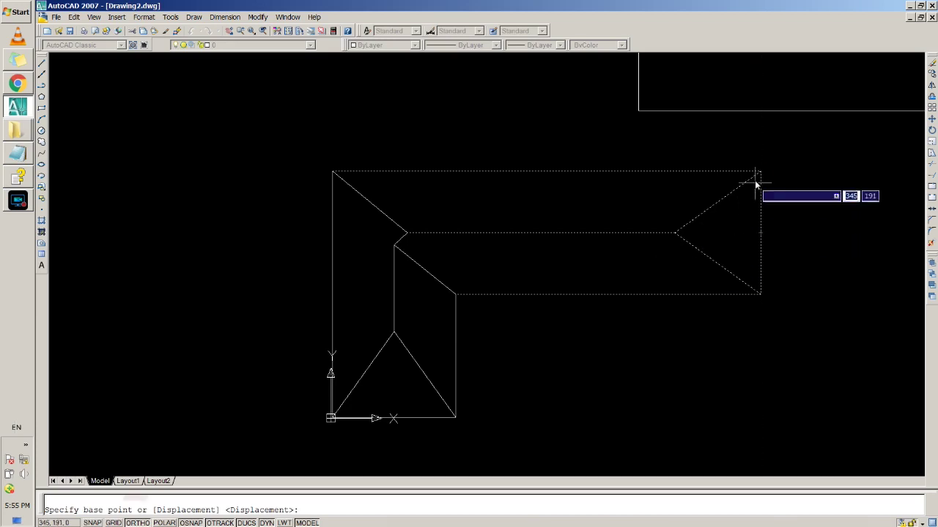
left_click(761, 233)
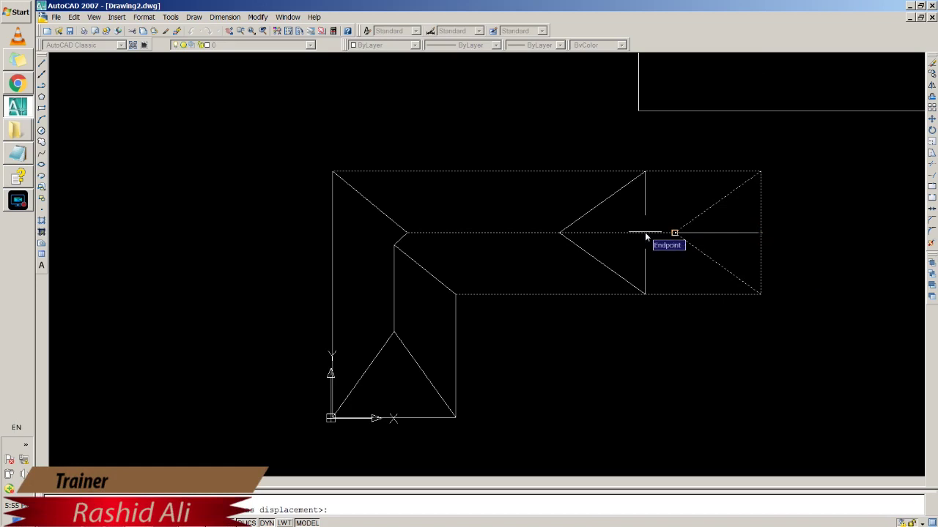
type("50")
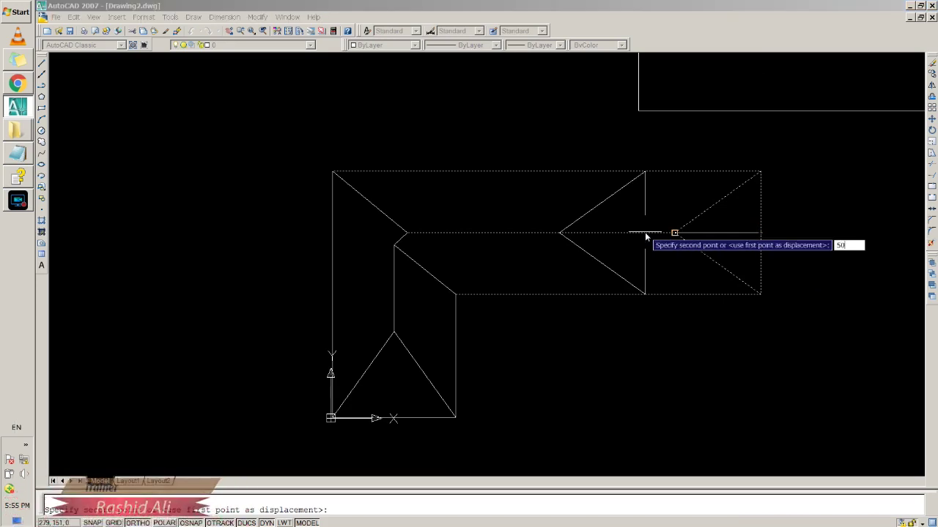
key("Return")
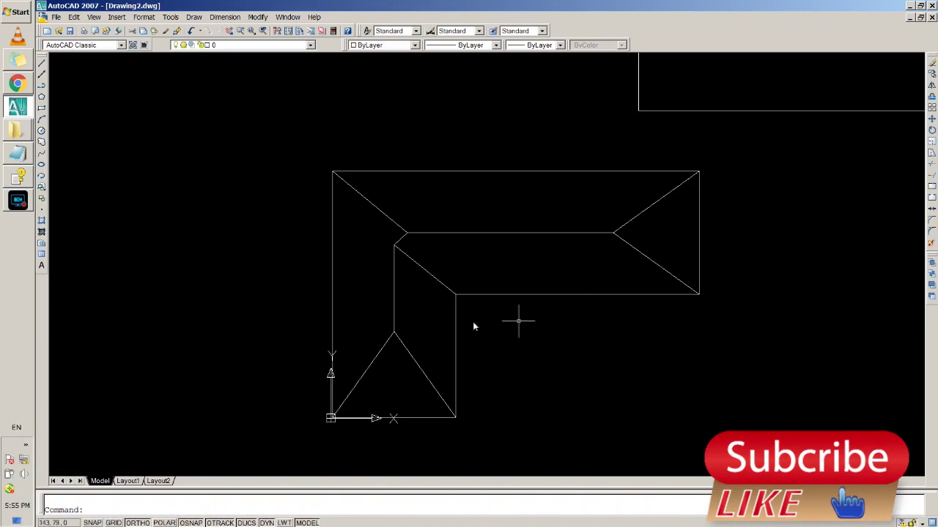
Crossing-select the horizontal wing and stretch it 20 units upward from its top edge
left_click(931, 156)
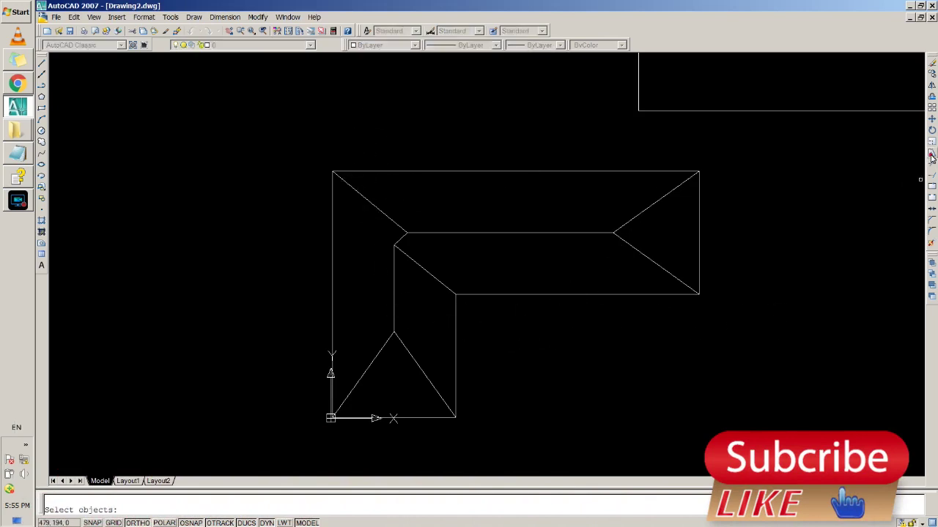
left_click(804, 352)
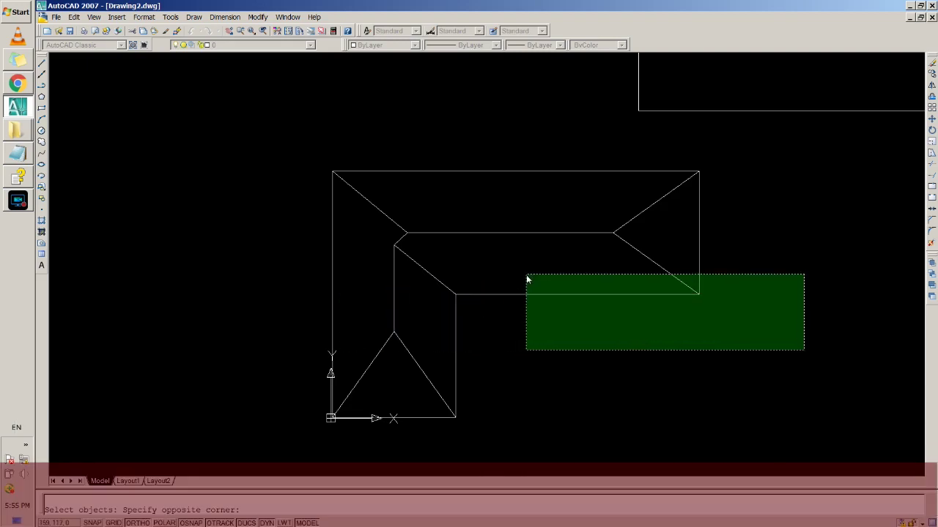
left_click(723, 315)
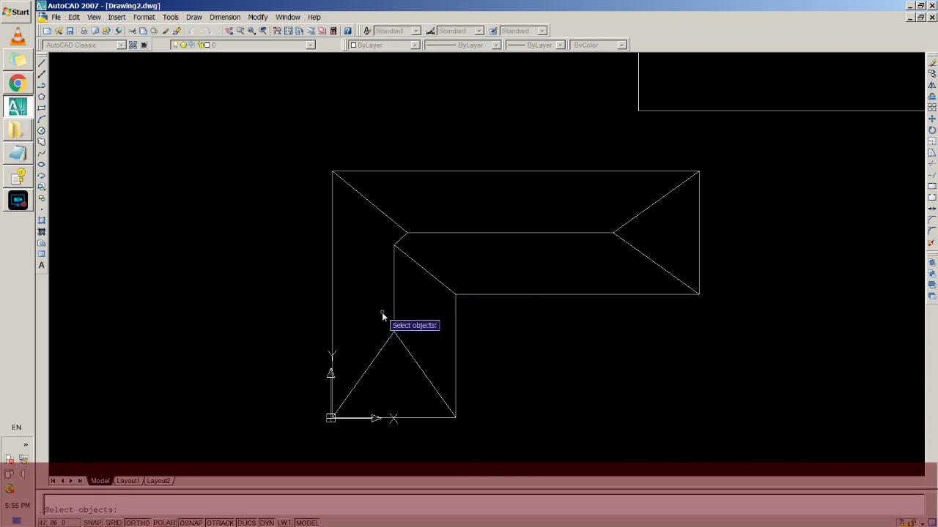
left_click(737, 135)
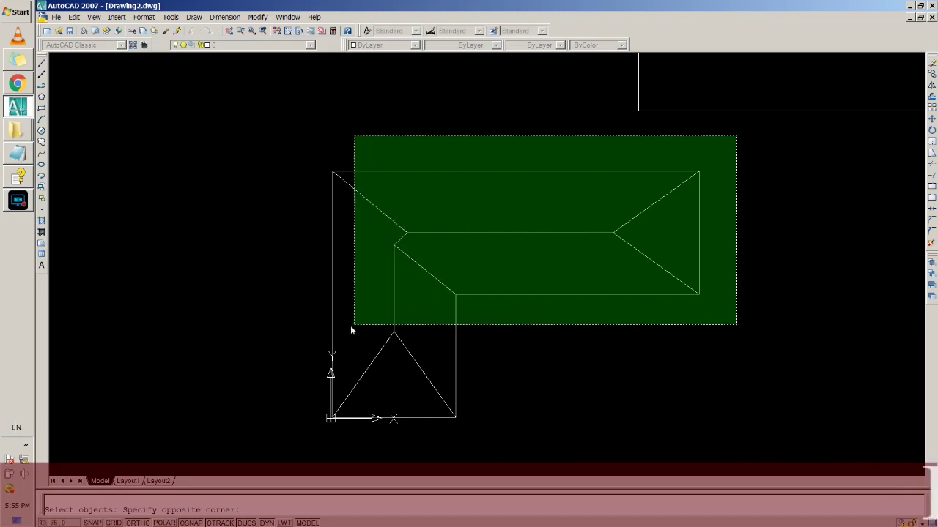
left_click(295, 331)
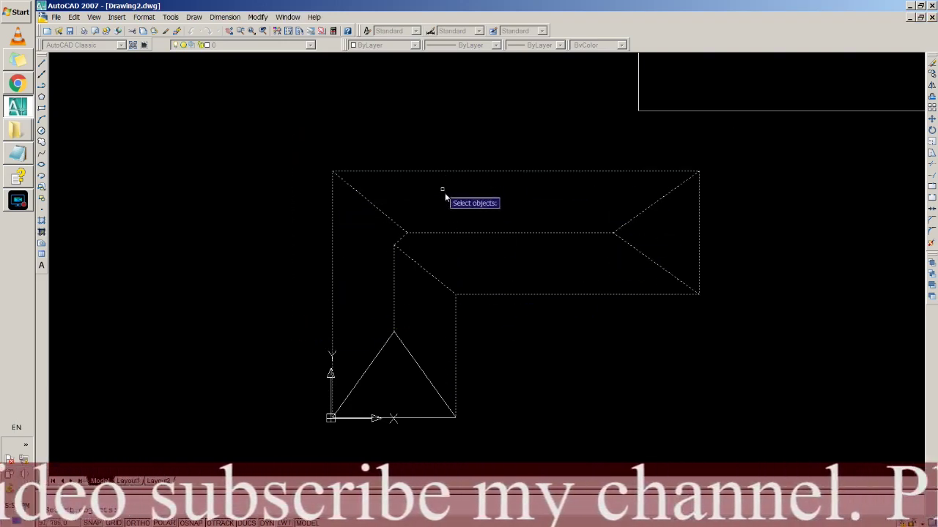
key("Return")
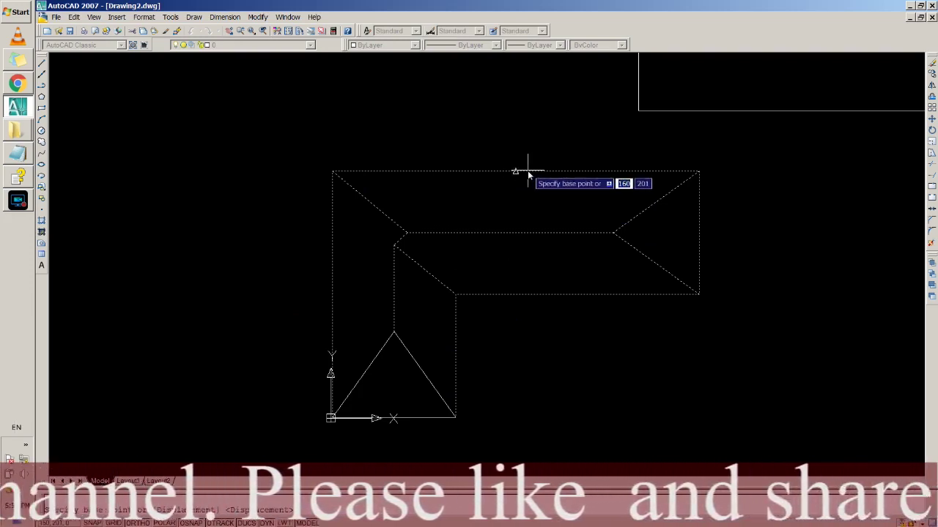
left_click(514, 172)
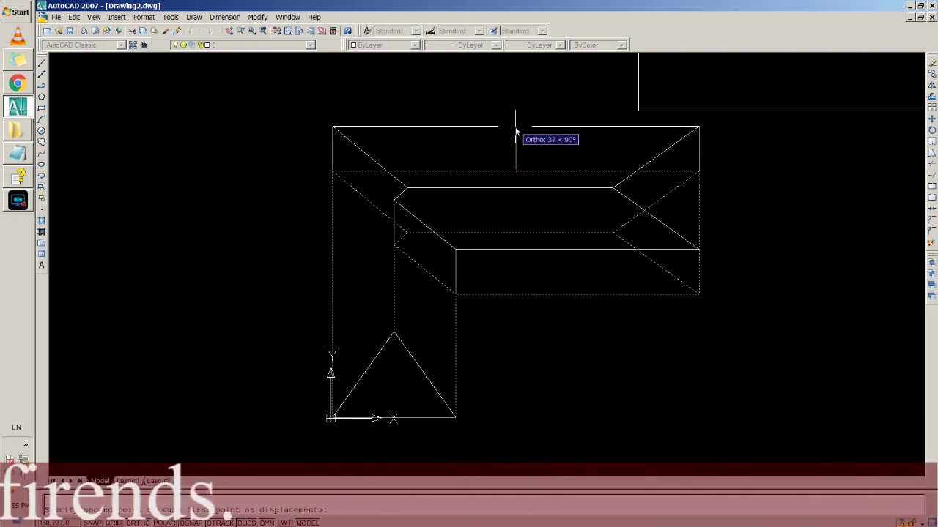
type("20")
key("Return")
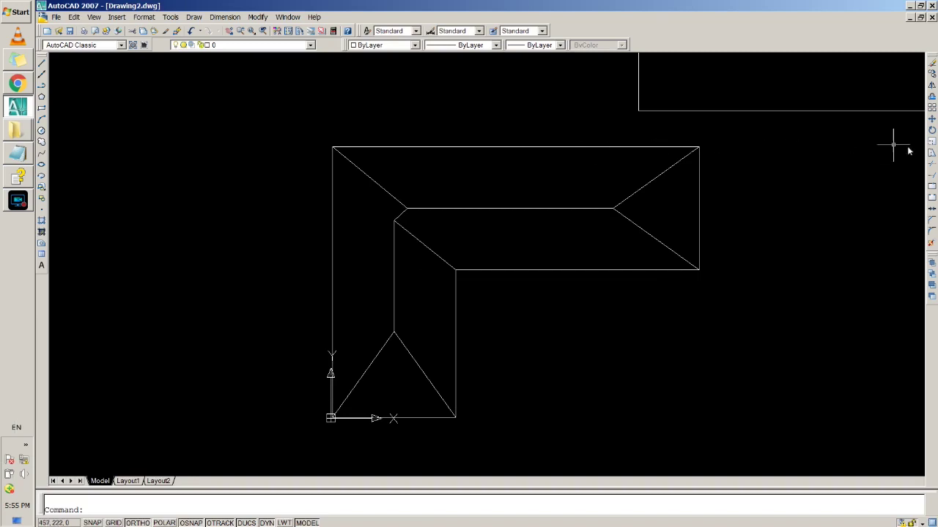
left_click(932, 153)
left_click(779, 133)
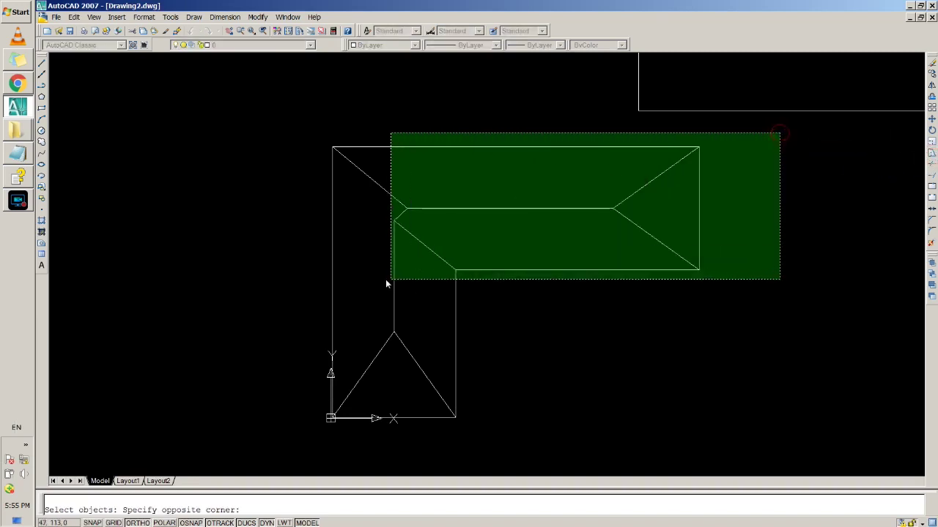
left_click(364, 320)
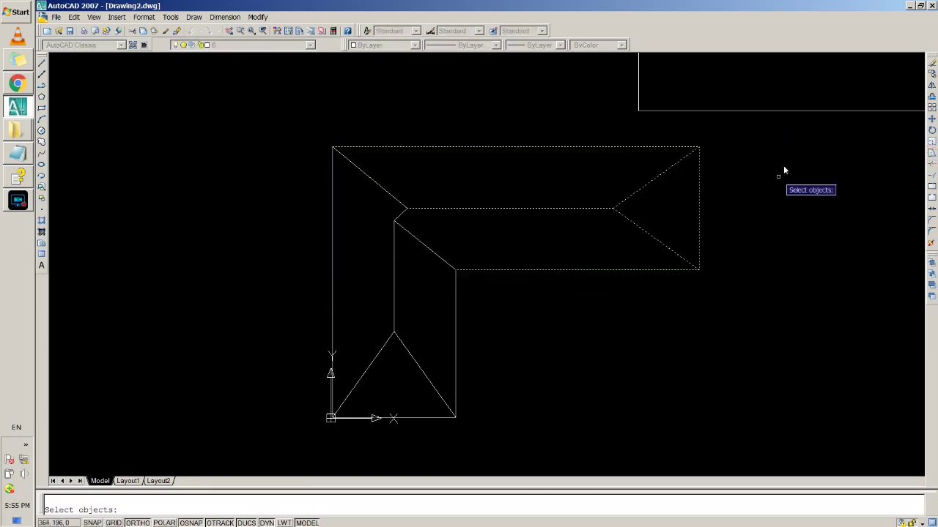
left_click(772, 132)
left_click(245, 323)
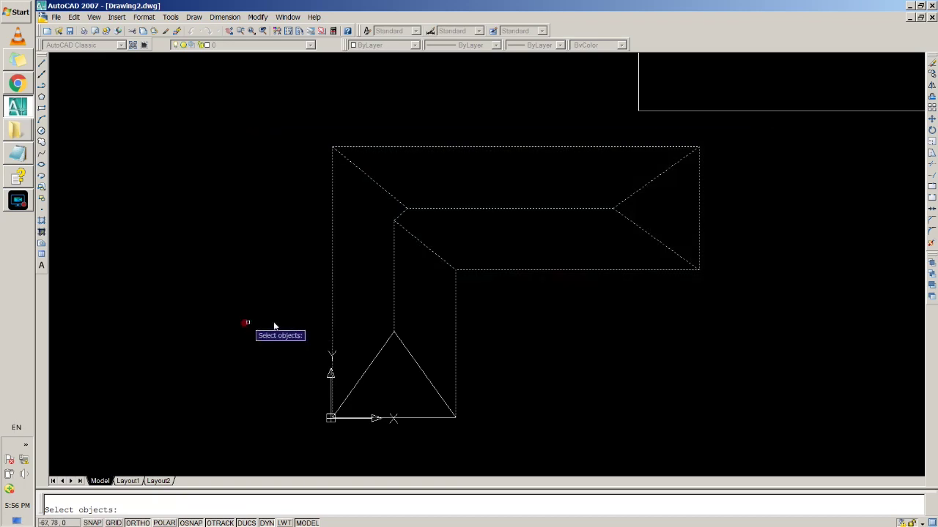
key("Return")
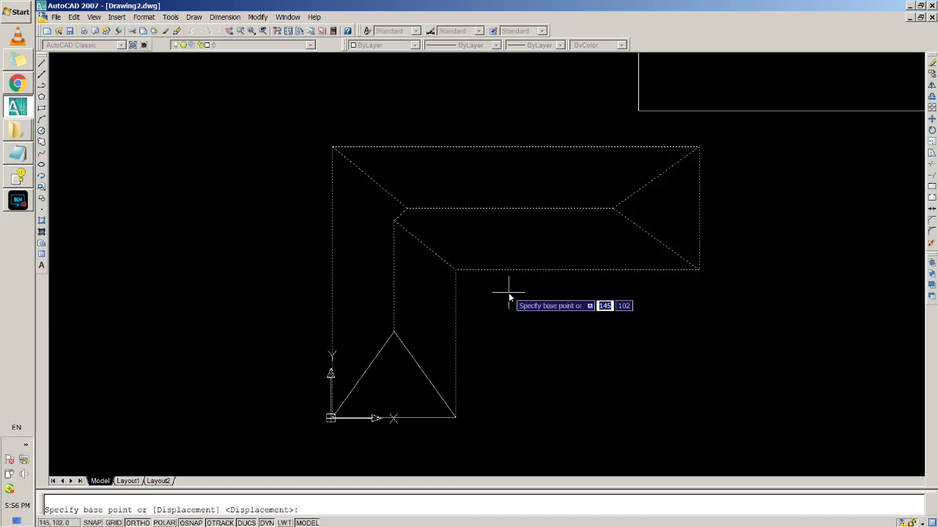
left_click(517, 148)
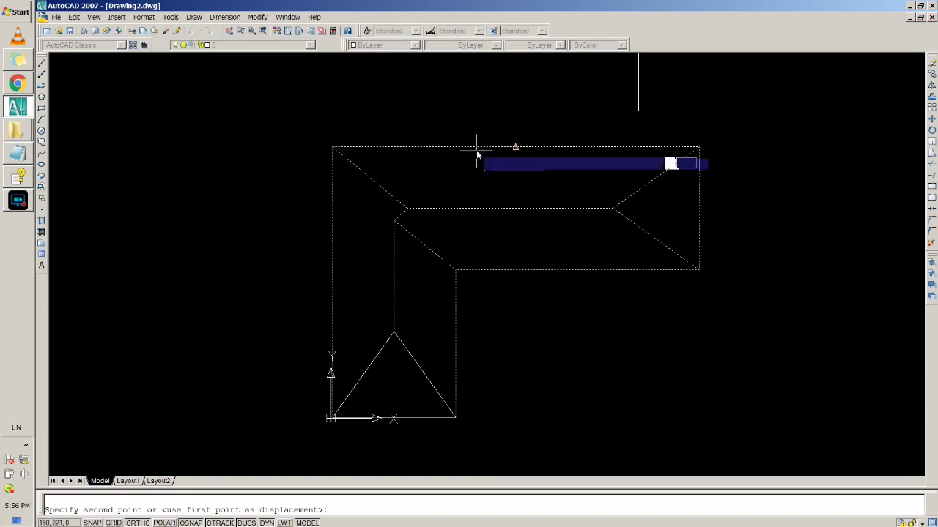
type("20")
left_click(567, 218)
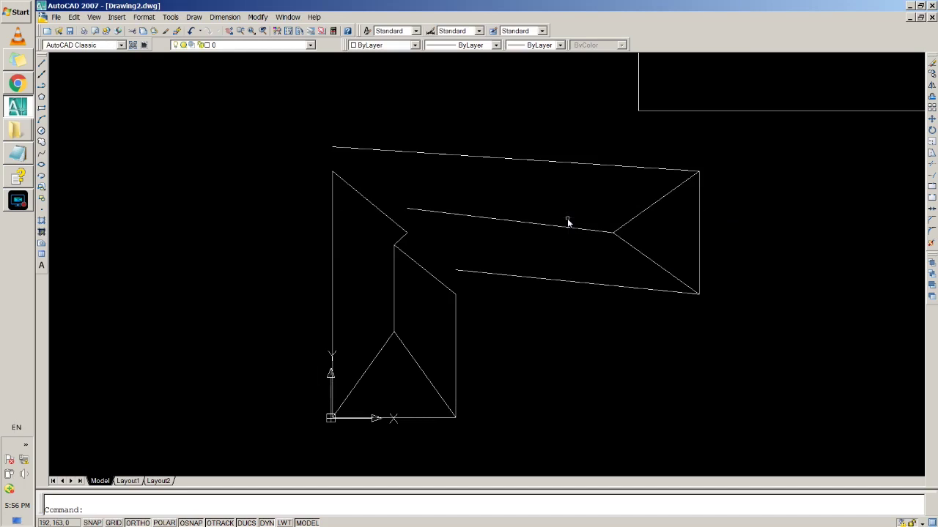
key("ctrl+z")
Crossing-select the top wing and stretch it 30 units downward from its top edge
left_click(926, 154)
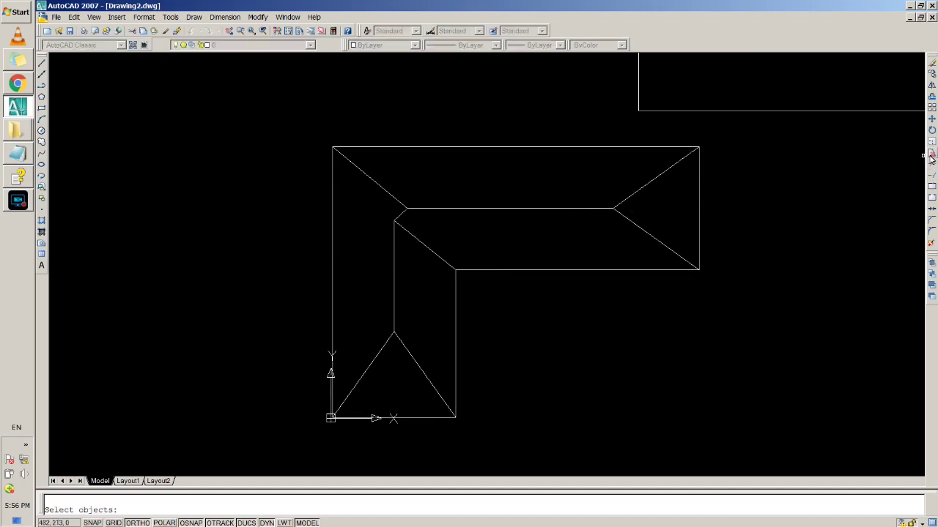
left_click(281, 128)
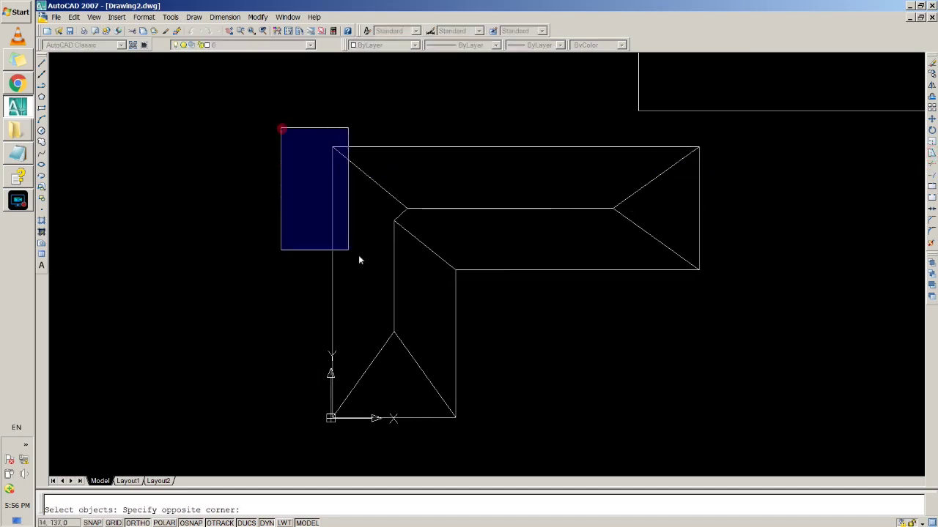
left_click(731, 324)
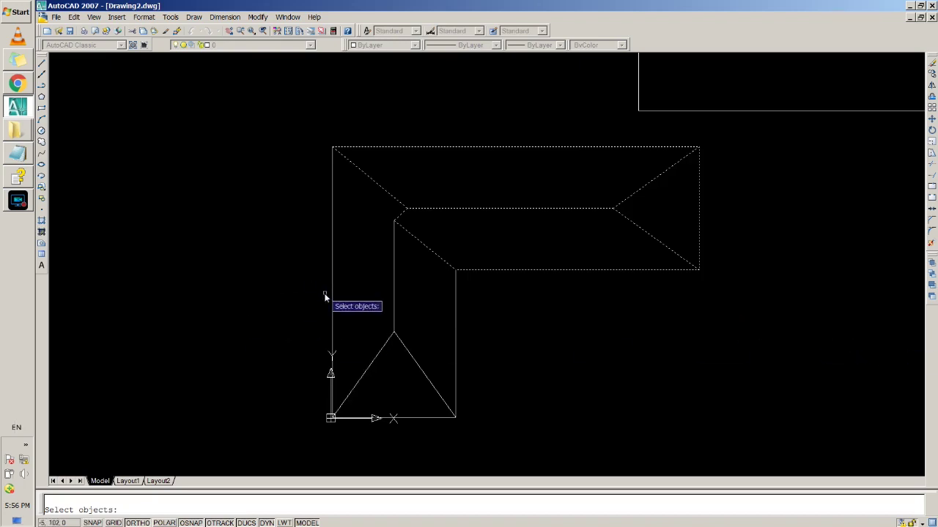
left_click(644, 334)
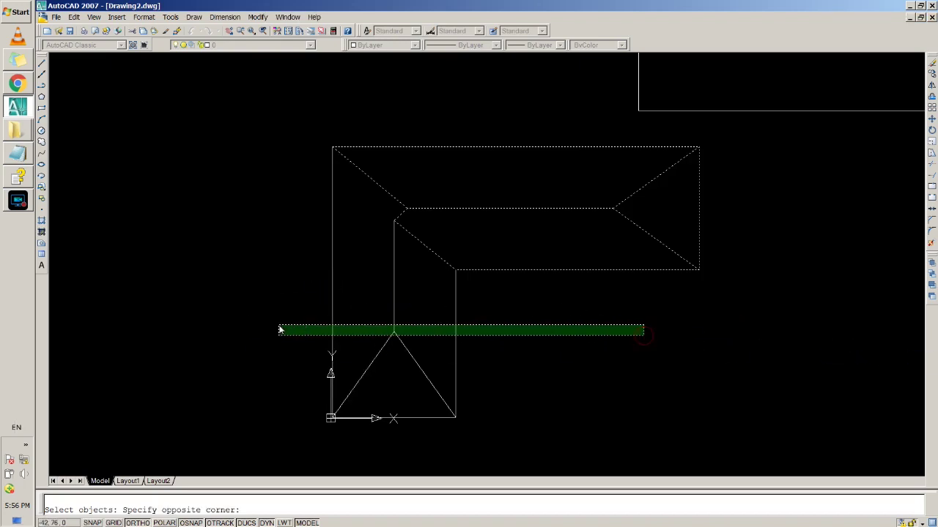
left_click(659, 315)
left_click(687, 320)
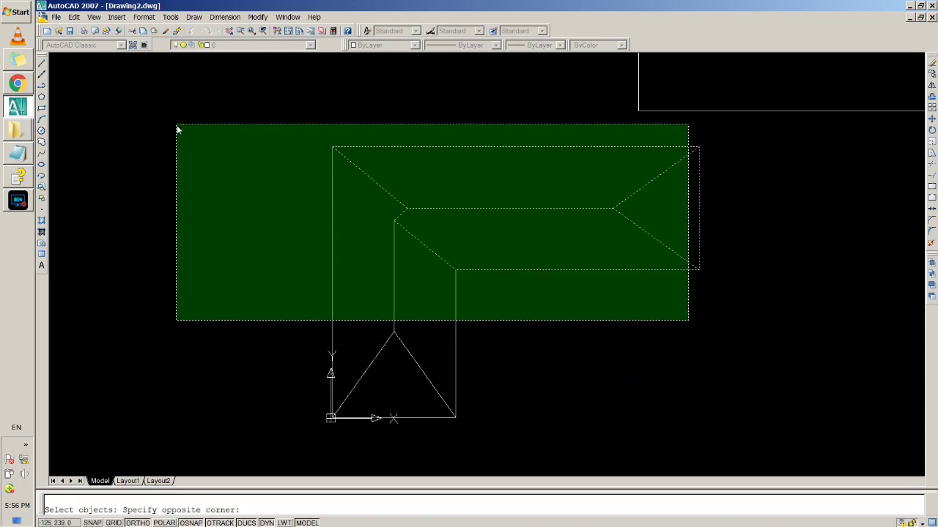
left_click(176, 126)
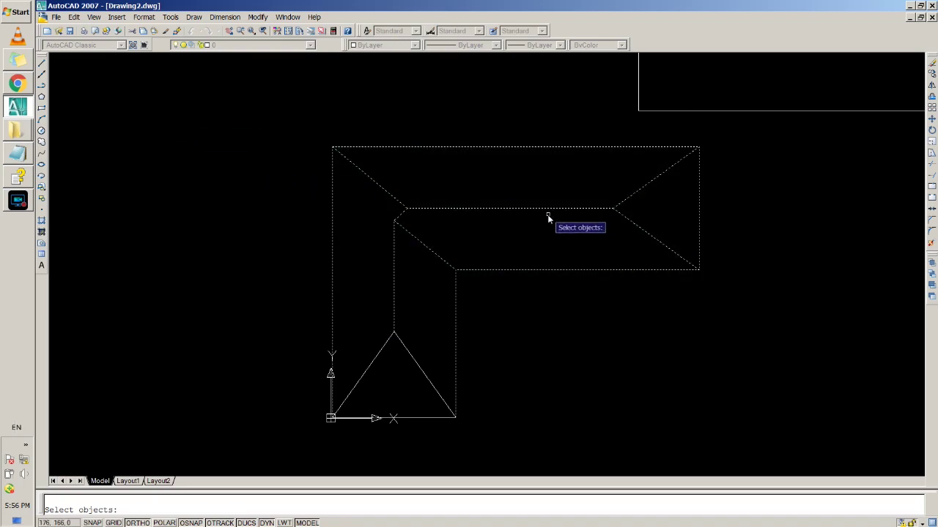
key("Return")
left_click(521, 147)
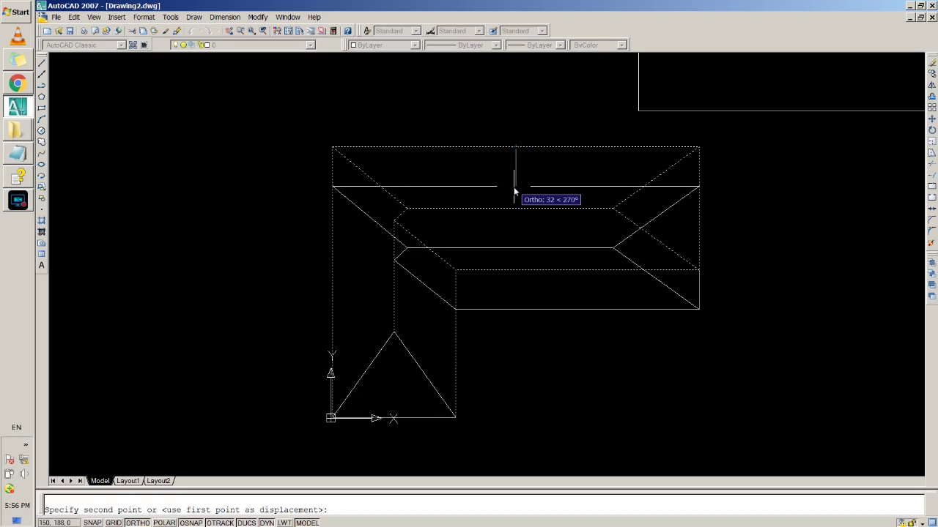
type("30")
key("Return")
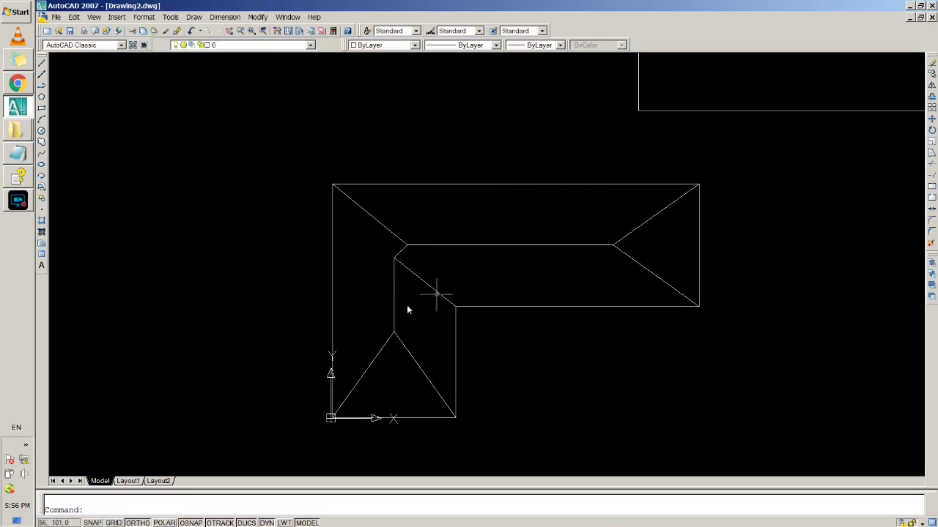
Stretch the roof's triangular end and lower leg 50 units downward
left_click(932, 154)
scroll(649, 369, "down", 2)
scroll(585, 396, "up", 3)
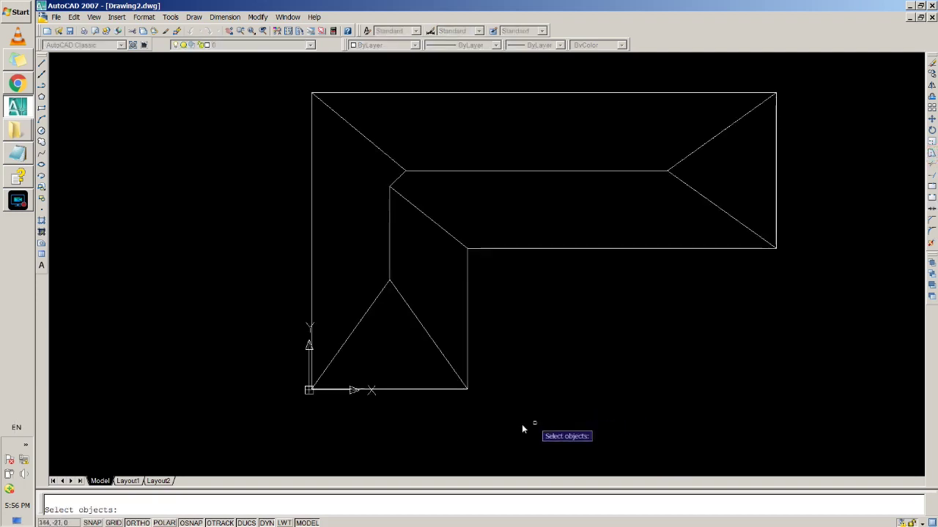
left_click(547, 433)
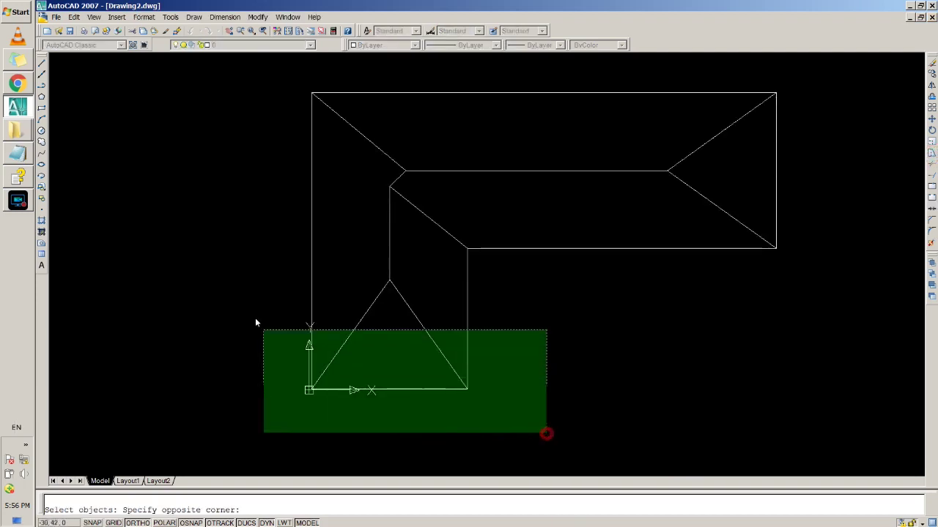
left_click(230, 255)
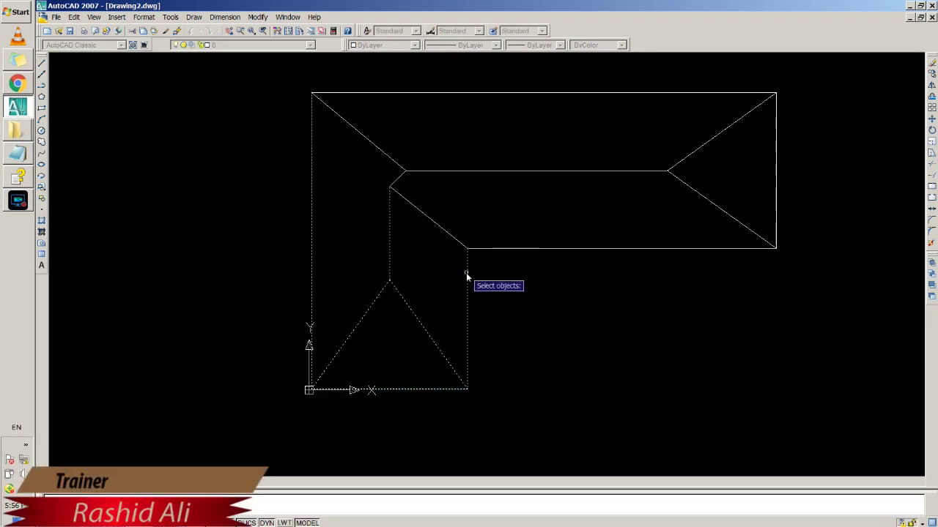
key("Return")
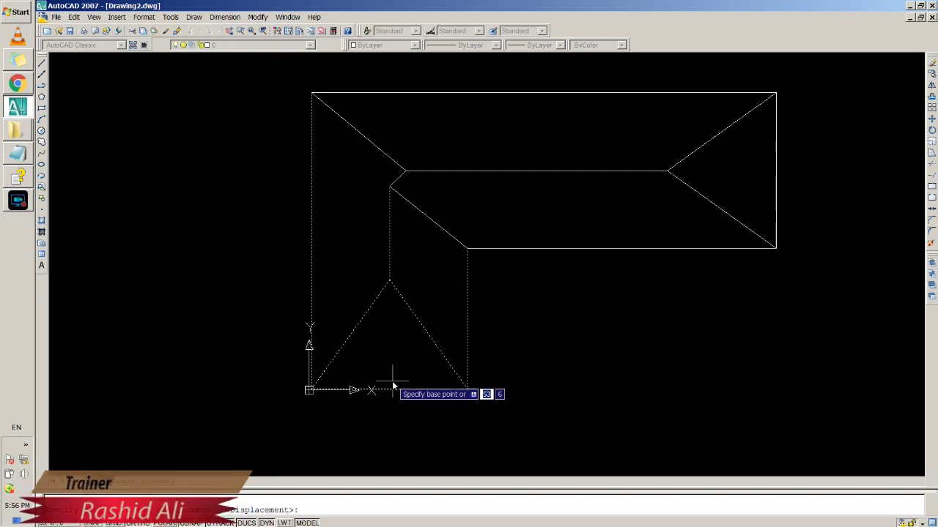
left_click(390, 390)
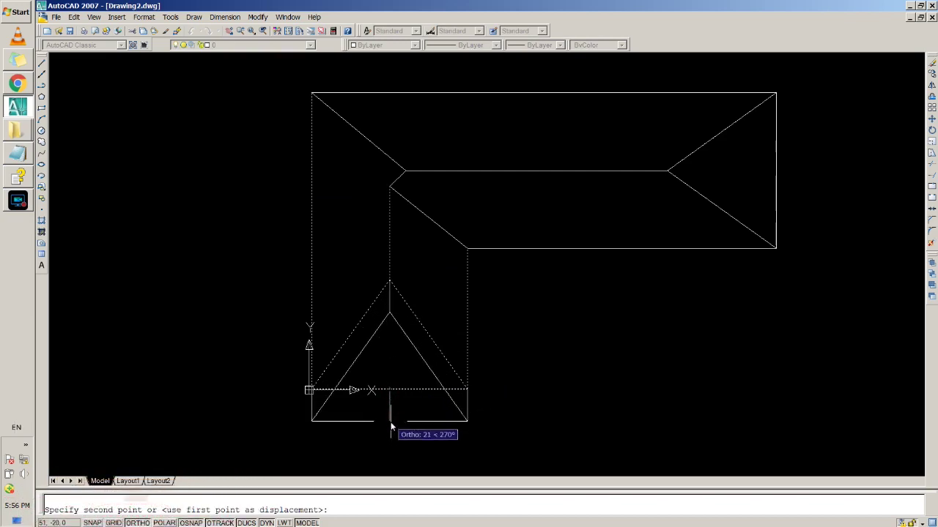
type("50")
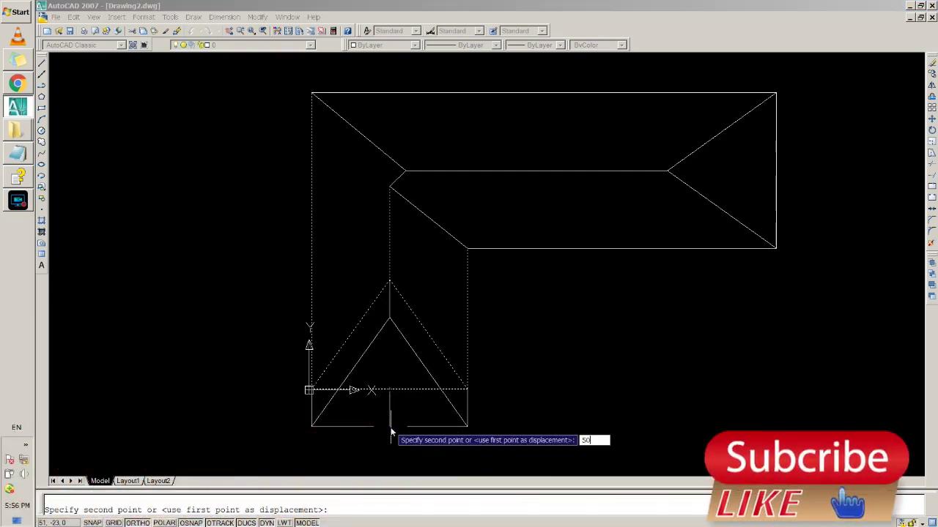
key("Return")
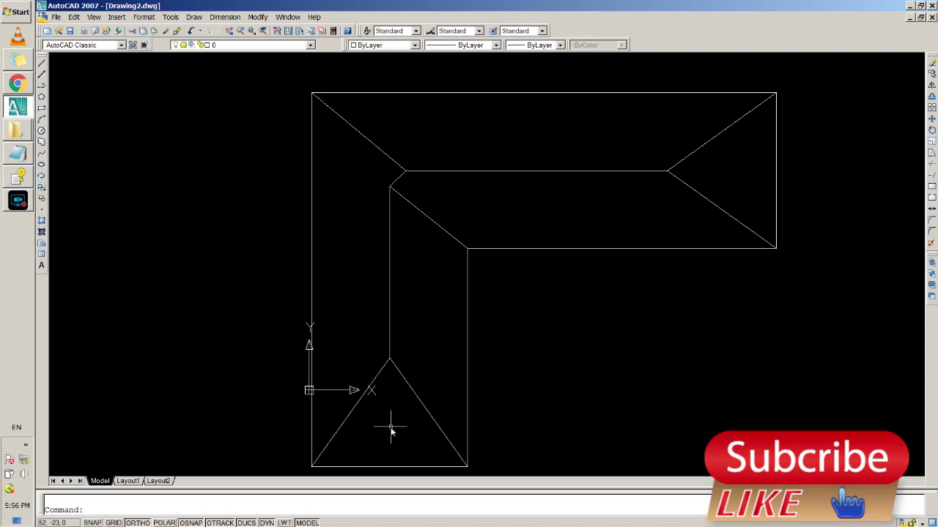
scroll(390, 432, "down", 2)
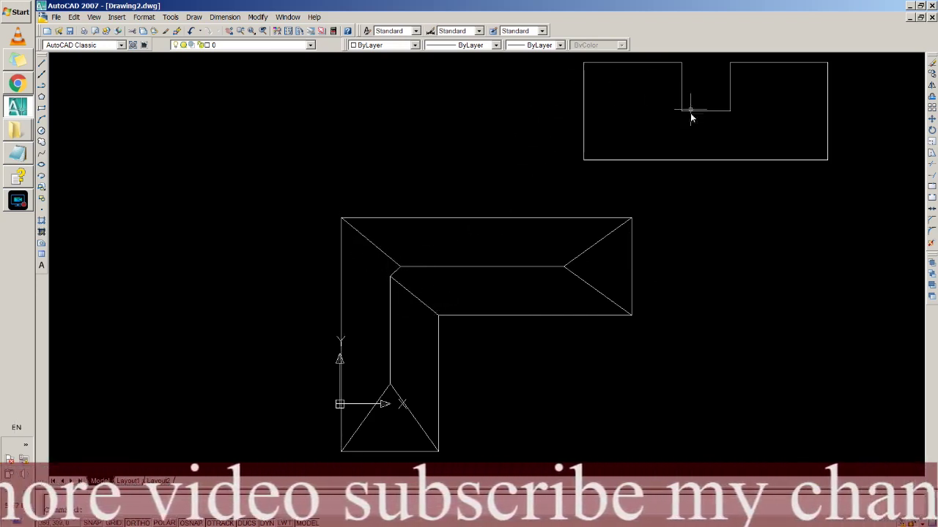
Stretch the notched rectangle's right side 100 units to the right from its right edge
scroll(748, 167, "down", 1)
scroll(685, 219, "up", 2)
scroll(666, 96, "up", 2)
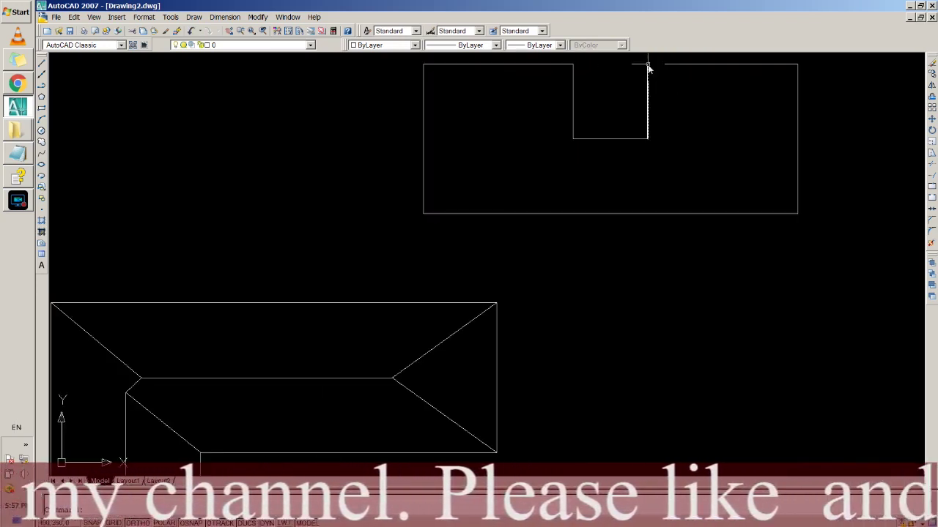
mouse_move(725, 93)
middle_mouse_down()
mouse_move(571, 166)
mouse_move(505, 247)
mouse_move(516, 241)
middle_mouse_up()
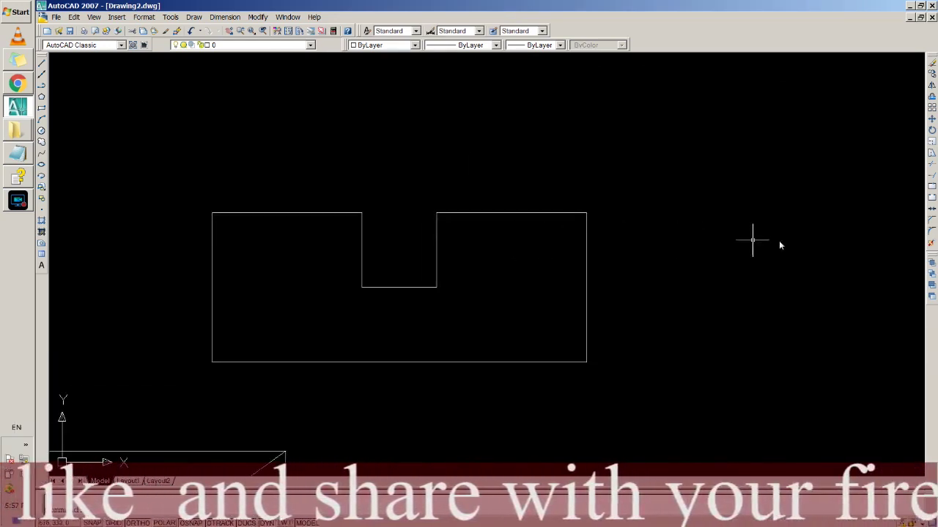
left_click(931, 153)
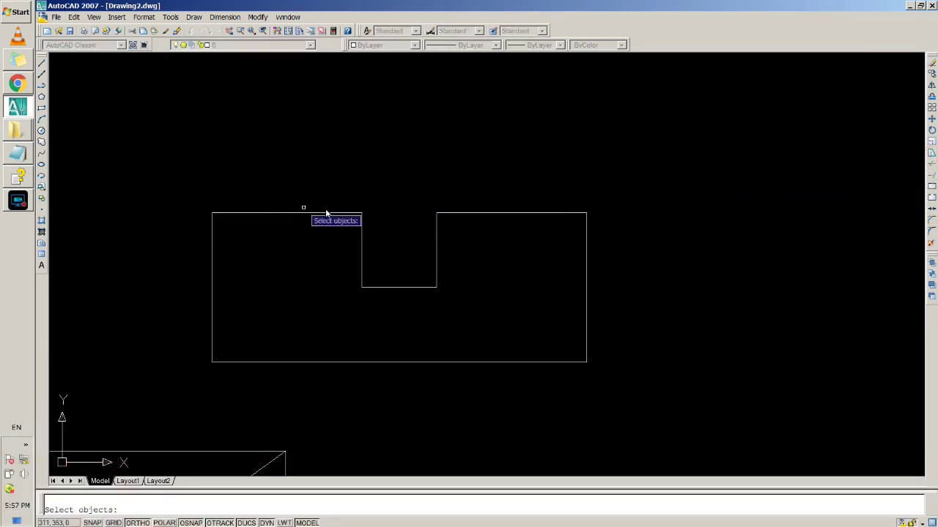
left_click(653, 165)
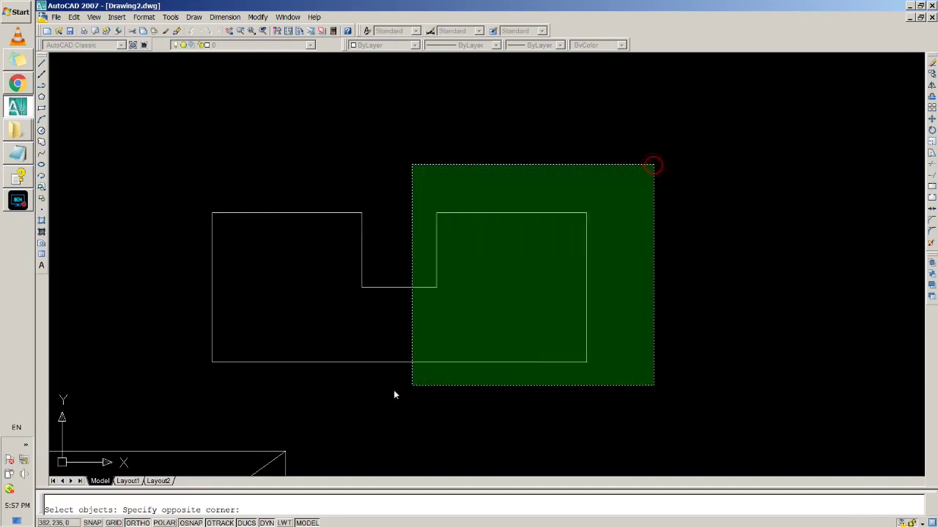
left_click(238, 403)
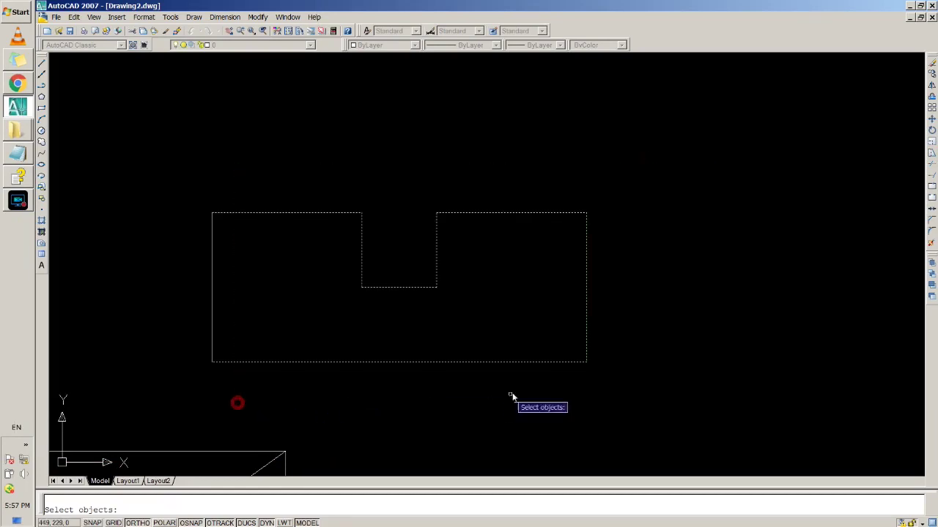
key("Return")
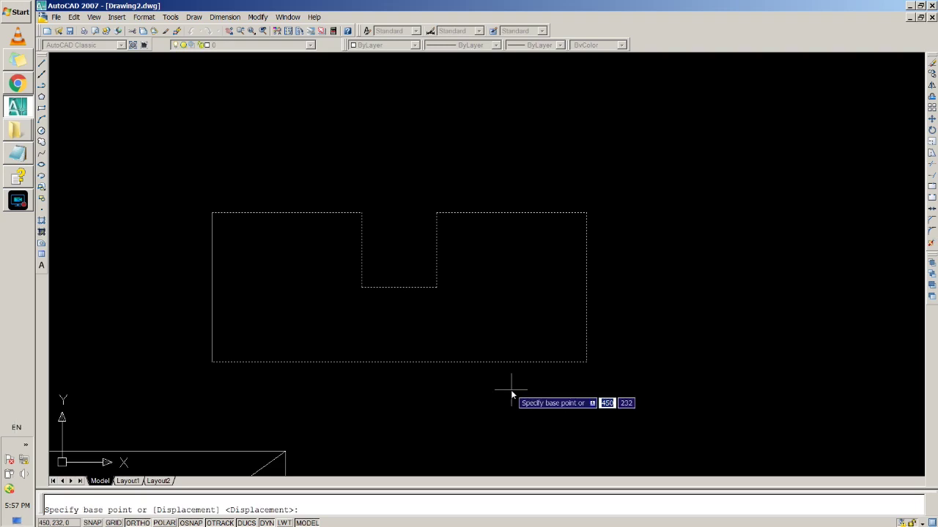
left_click(586, 287)
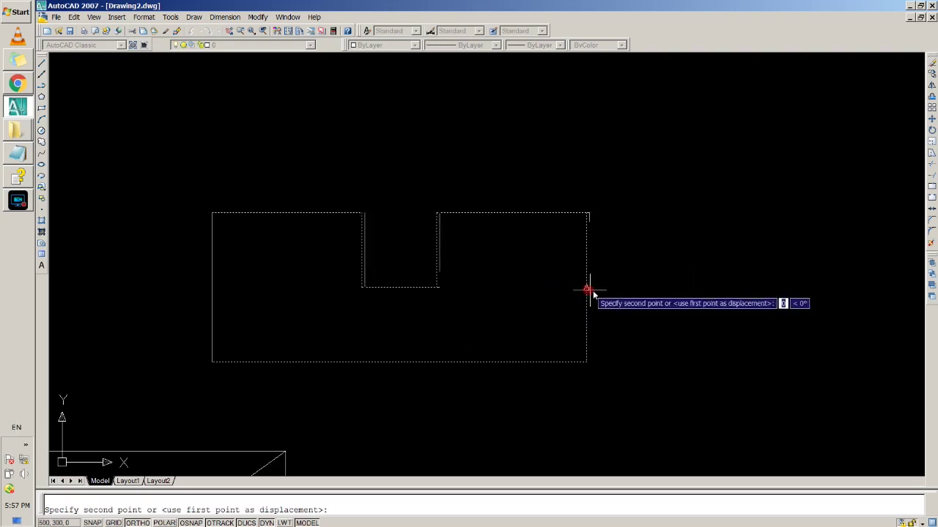
type("1")
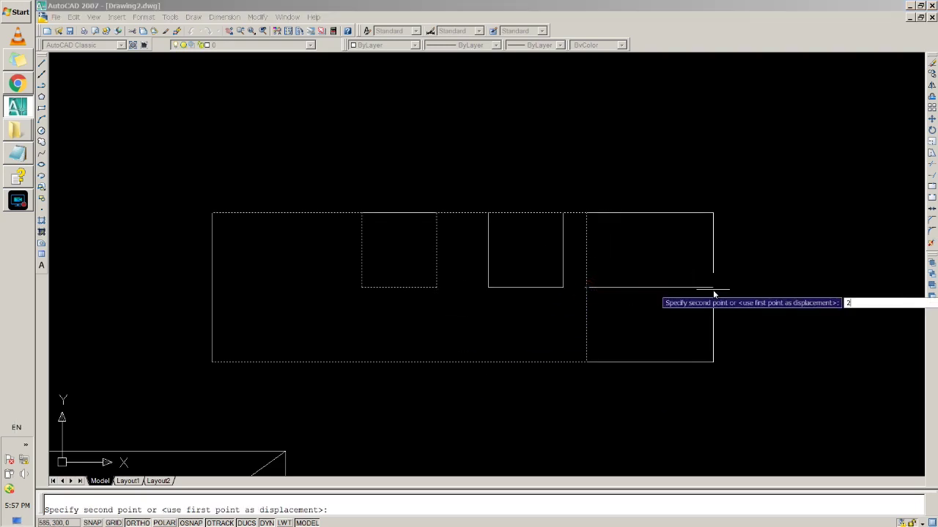
type("00")
key("Return")
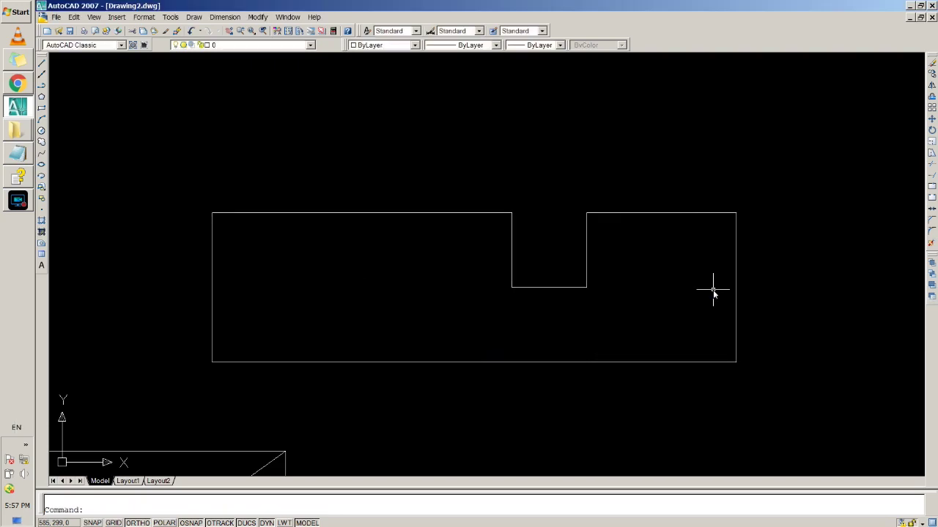
Pull the outline's right part and notch 100 units to the left from the right edge
left_click(785, 197)
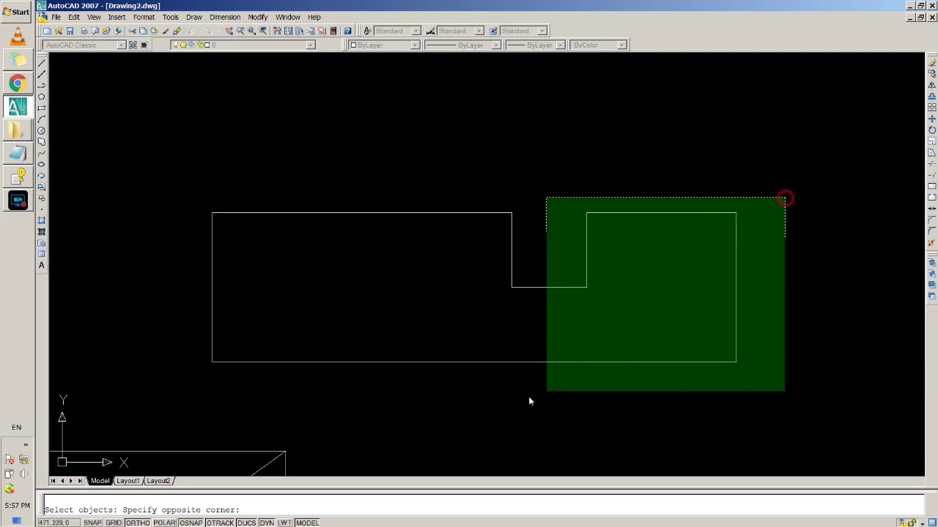
left_click(251, 402)
key("Return")
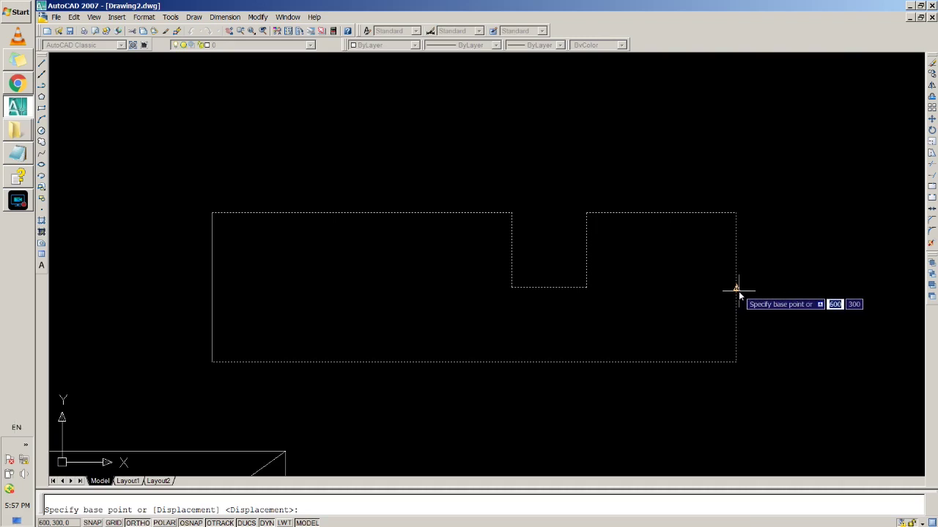
left_click(736, 288)
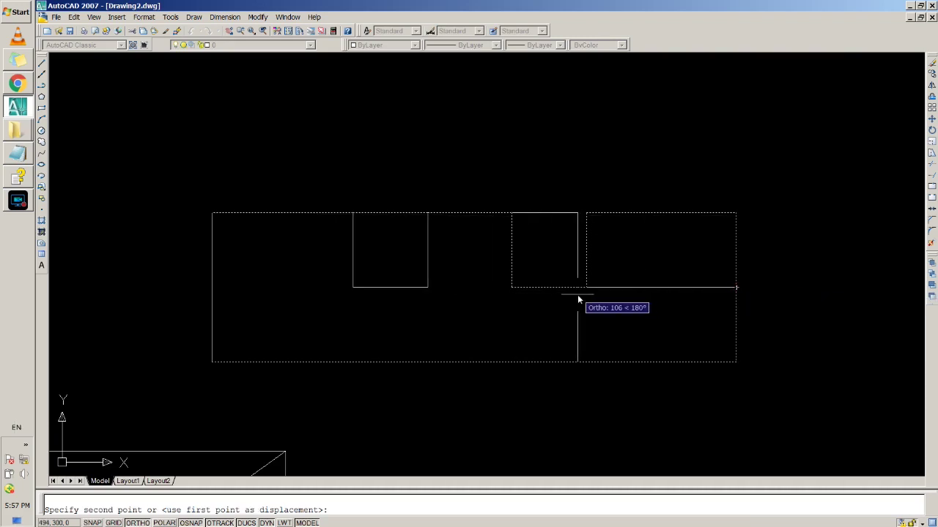
type("100")
key("Return")
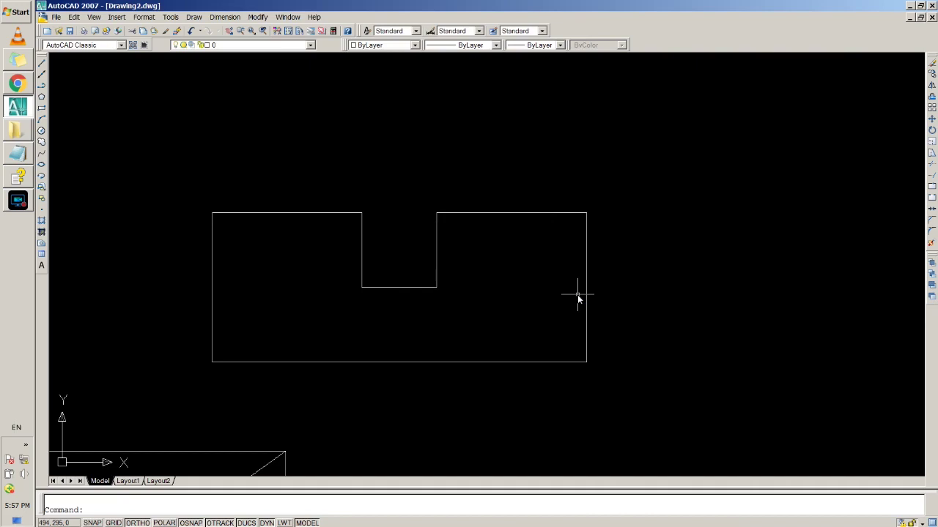
left_click(927, 162)
Raise the outline's top edges and notch 100 units from the notch bottom midpoint
left_click(168, 150)
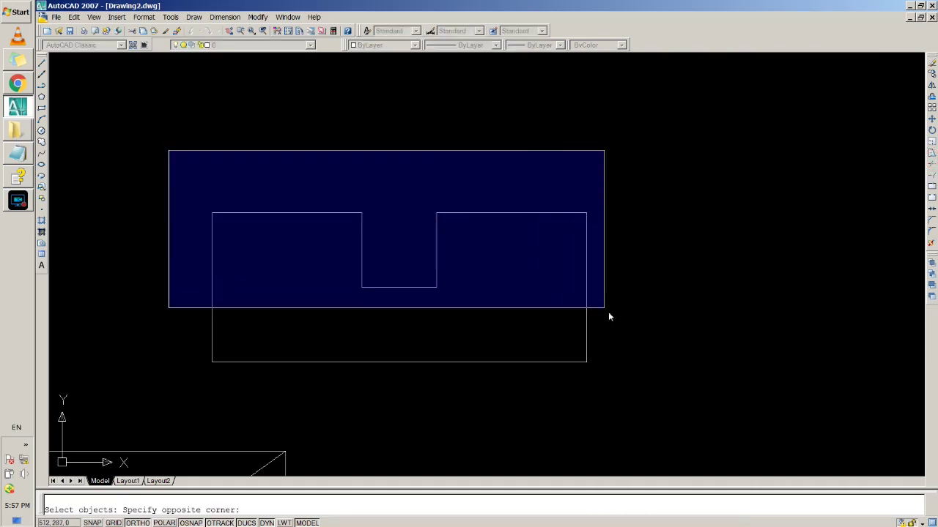
left_click(631, 354)
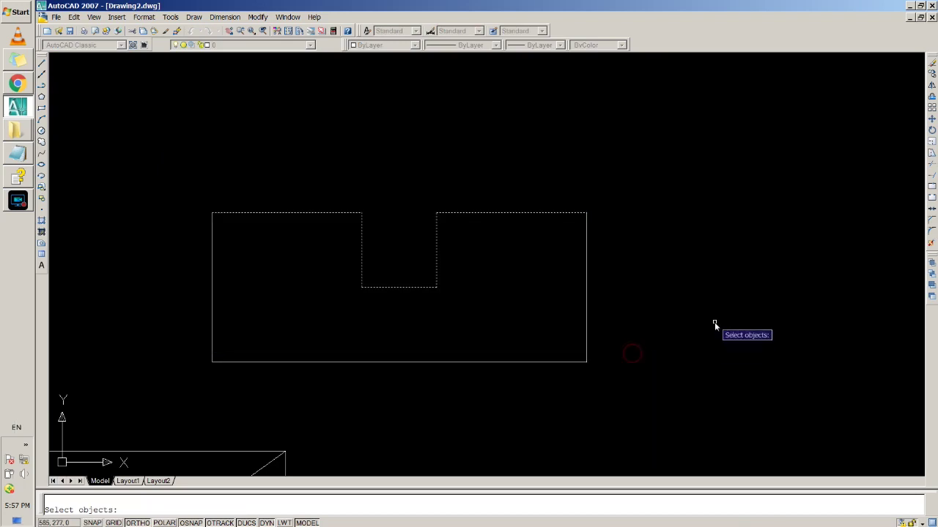
left_click(743, 149)
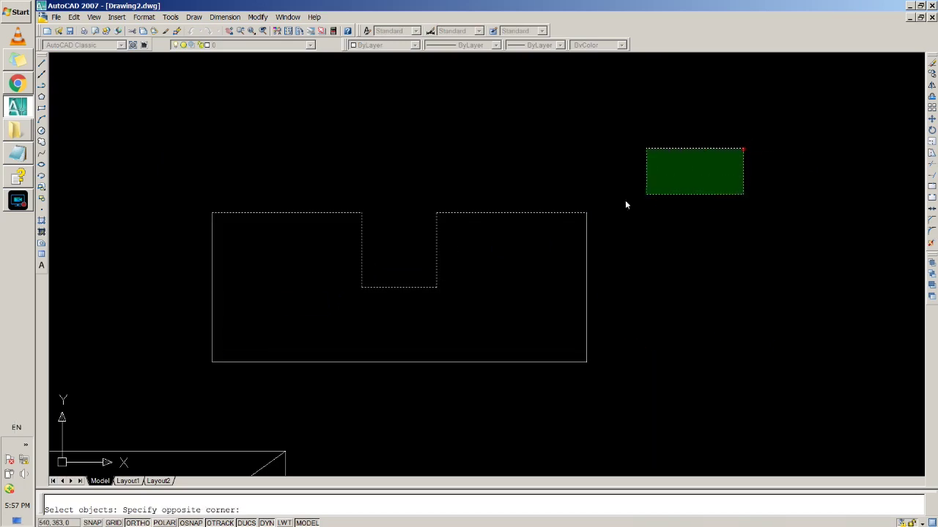
left_click(381, 293)
left_click(181, 327)
left_click(650, 150)
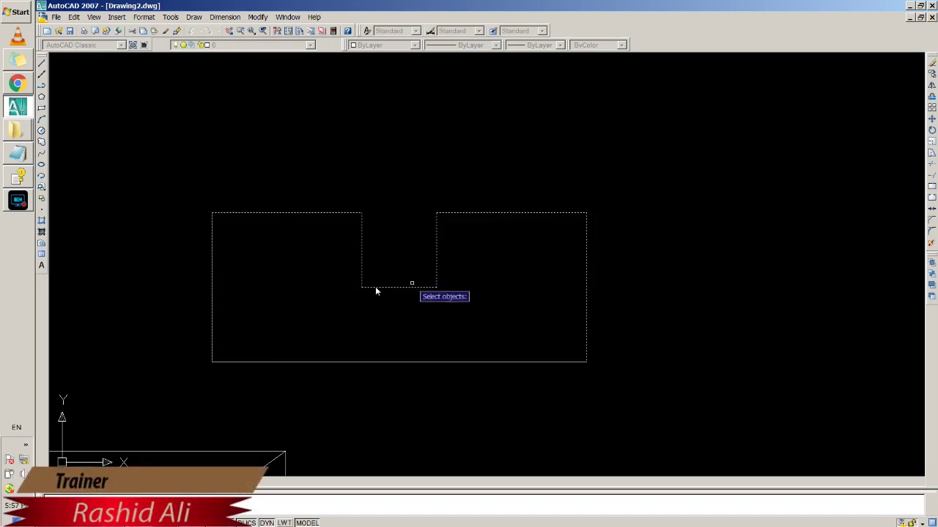
key("Return")
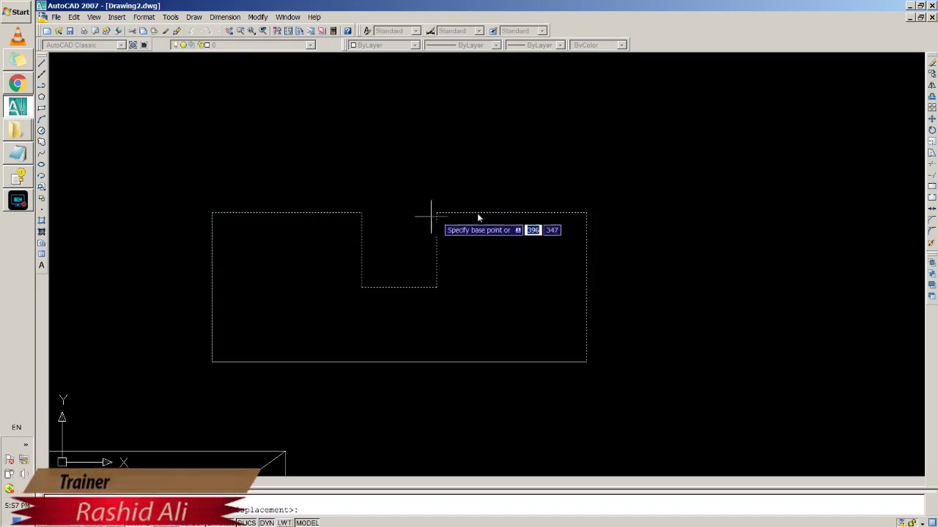
left_click(399, 289)
type("100")
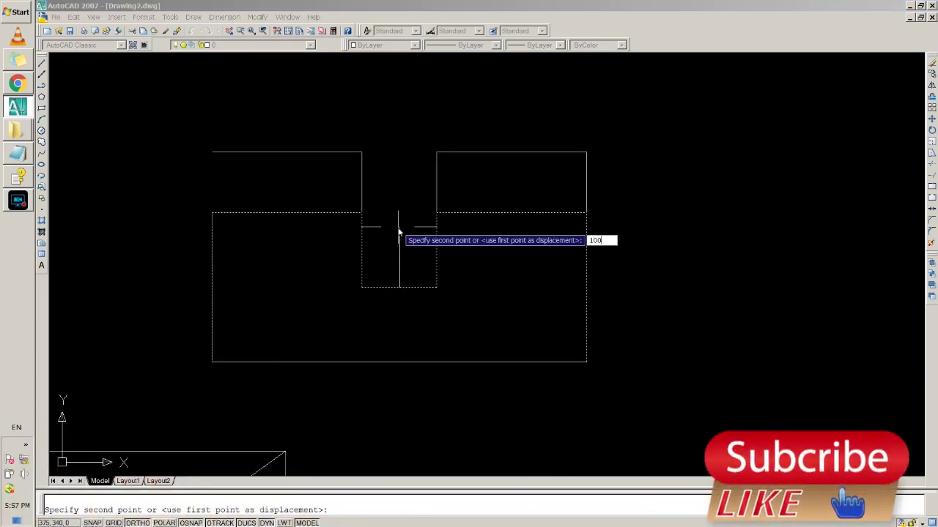
key("Return")
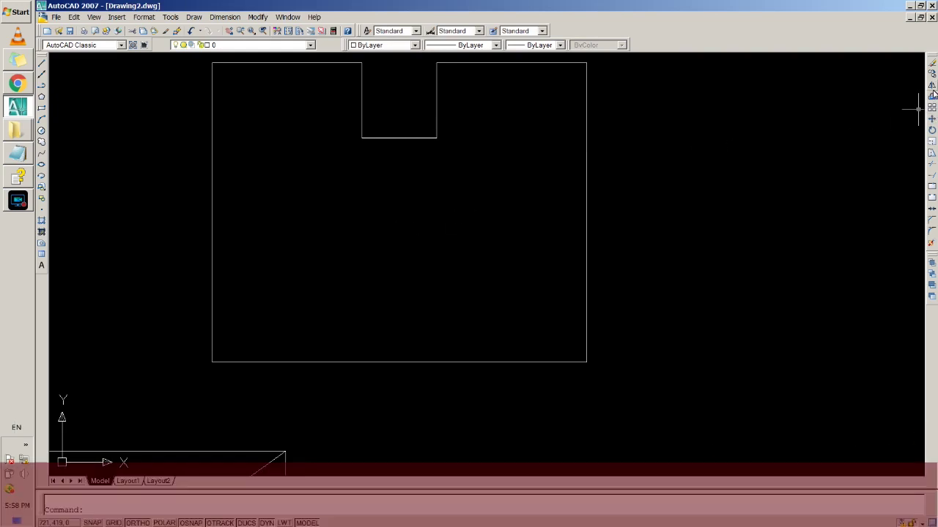
Stretch the outline's bottom edge 100 units upward from its midpoint
left_click(932, 161)
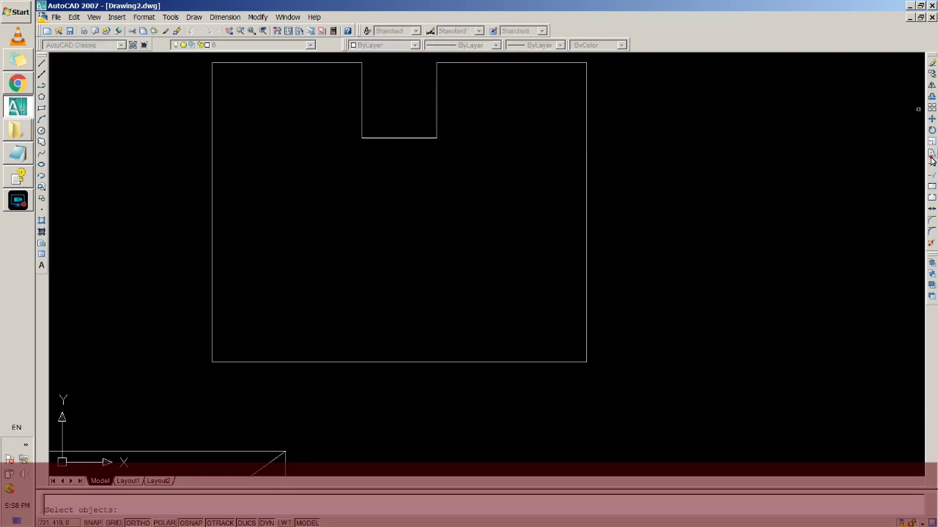
left_click(721, 157)
left_click(186, 401)
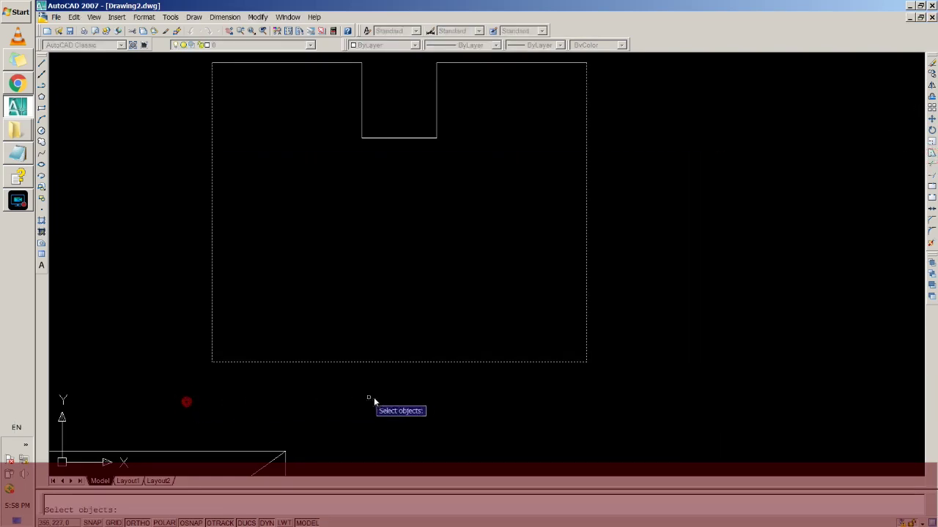
key("Return")
left_click(399, 364)
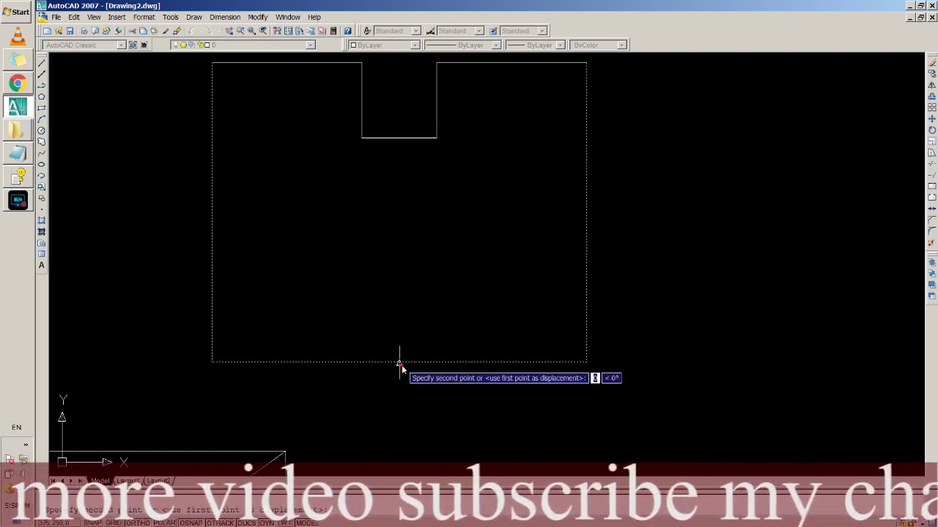
type("100")
key("Return")
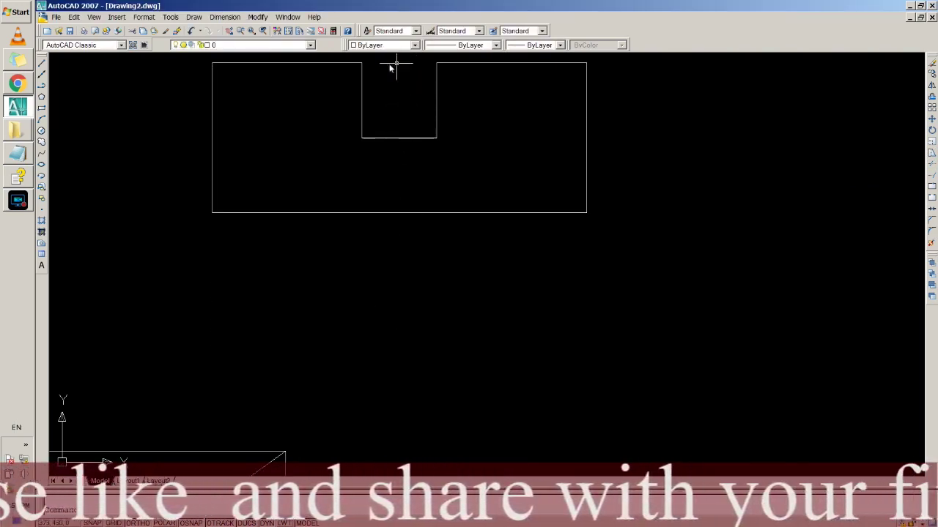
middle_click_drag(461, 90, 468, 211)
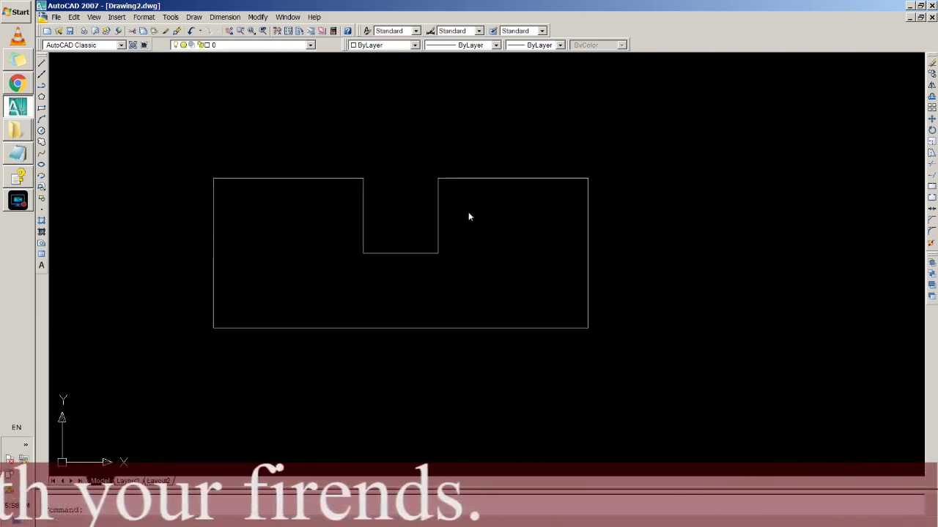
Stretch the notch rightward from its bottom midpoint to a picked point
left_click(932, 152)
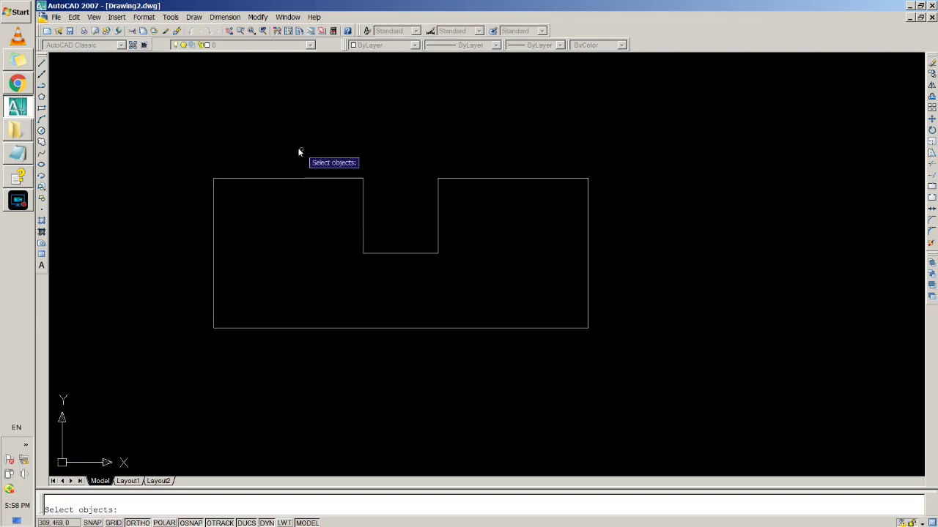
left_click(260, 141)
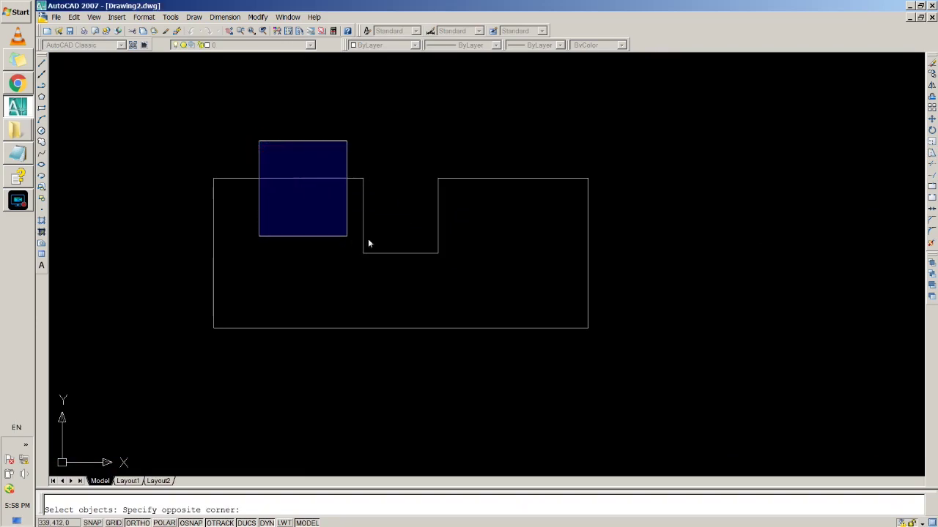
left_click(452, 247)
left_click(221, 134)
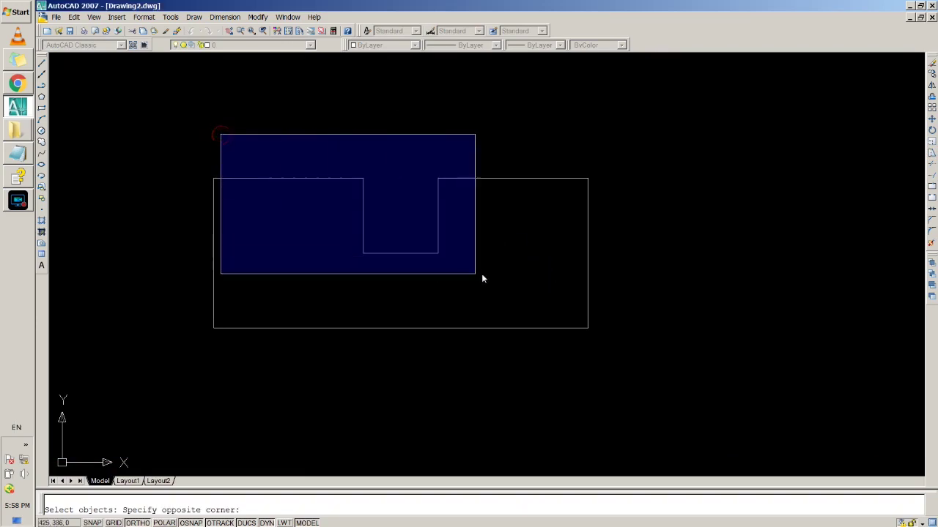
left_click(577, 278)
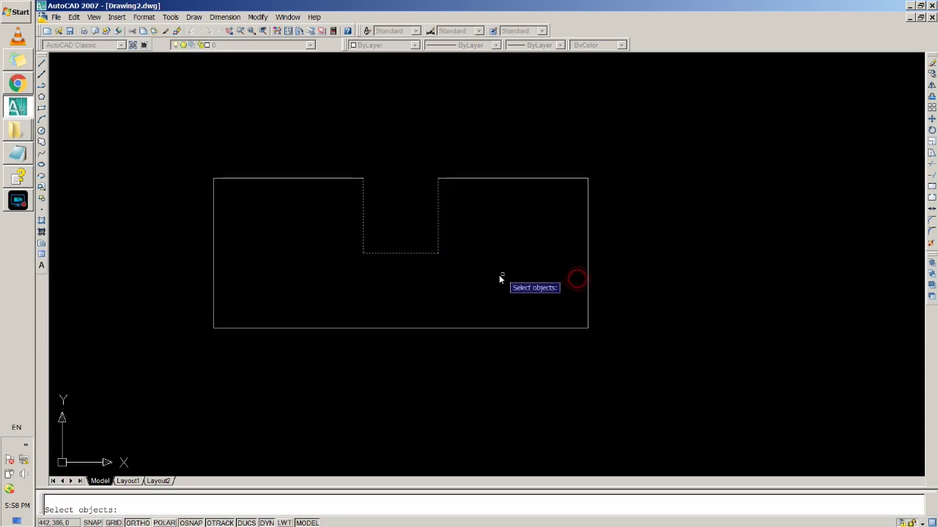
left_click(279, 134)
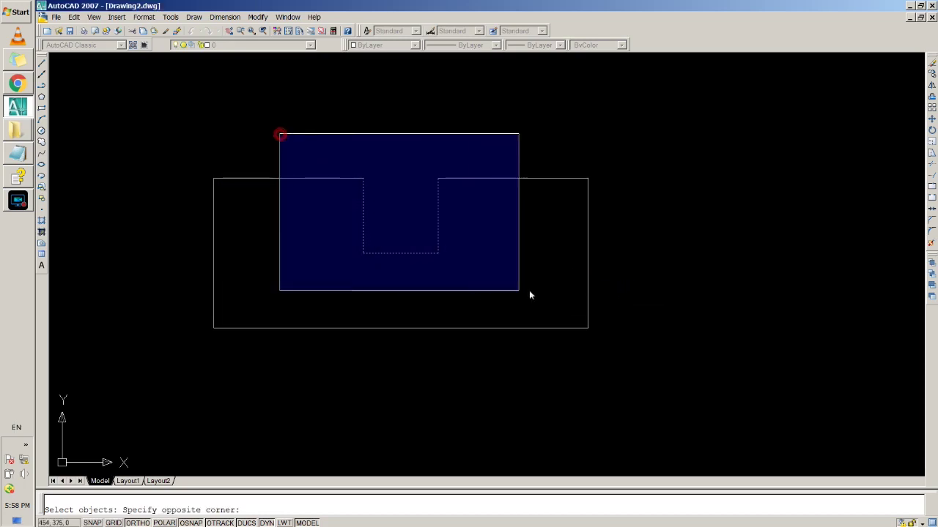
left_click(575, 284)
left_click(564, 135)
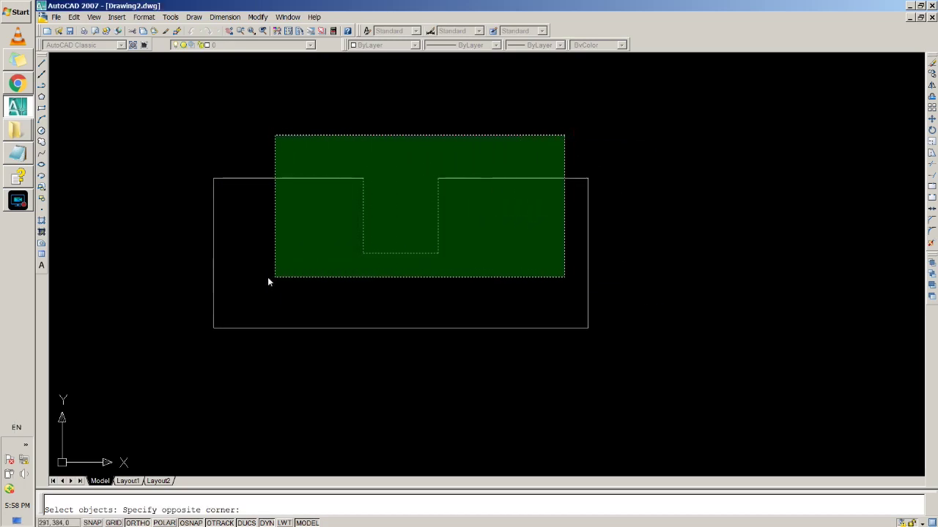
left_click(236, 287)
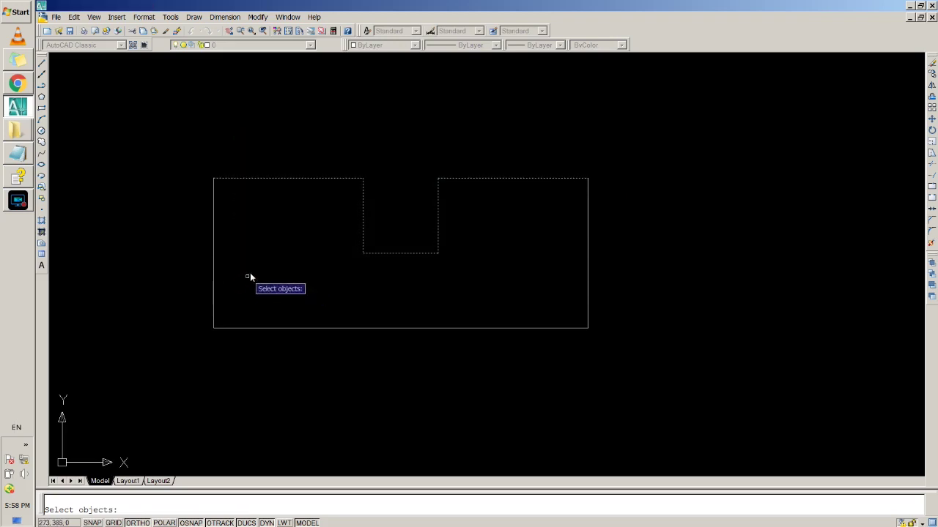
key("Return")
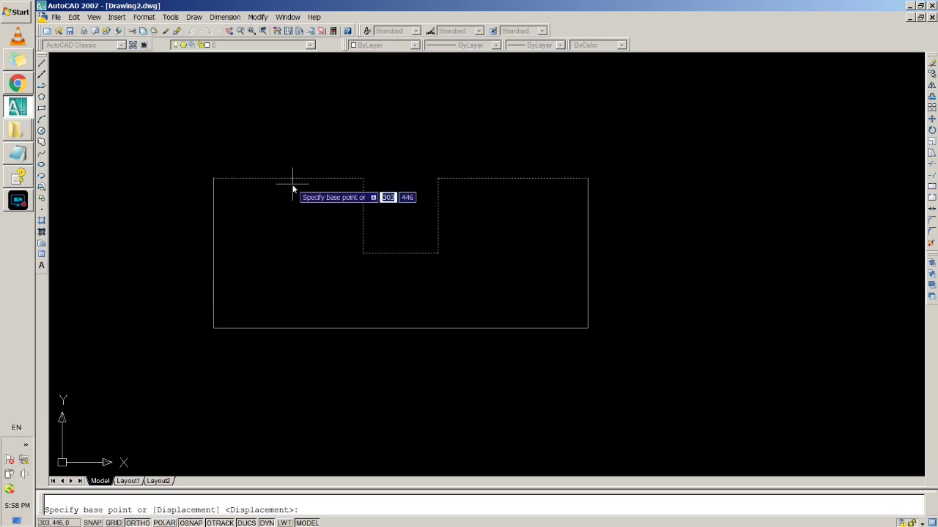
left_click(400, 253)
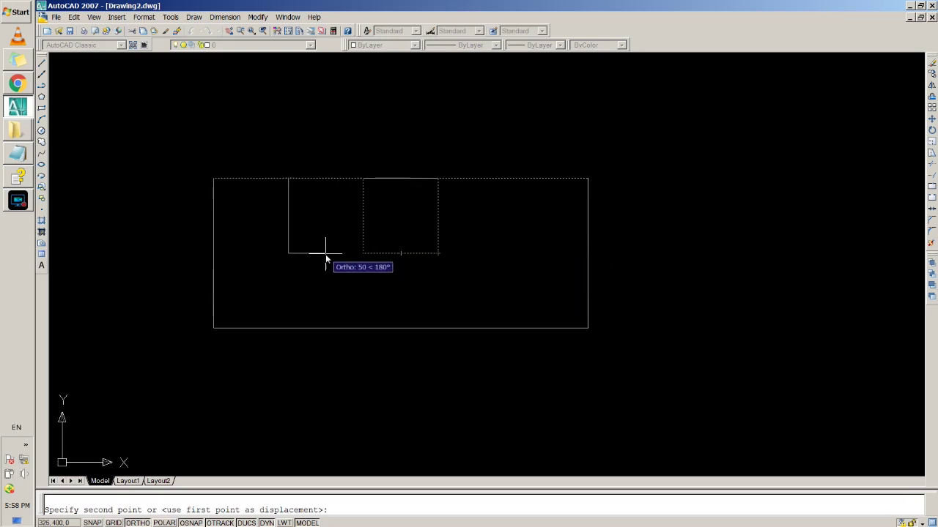
type("30")
left_click(433, 254)
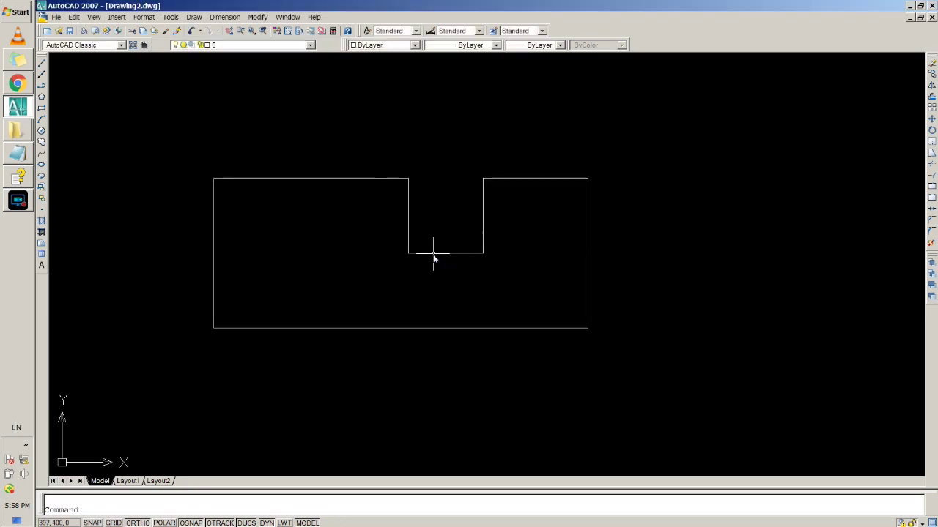
Stretch the notch 40 units to the left from its bottom midpoint
left_click(931, 153)
left_click(555, 149)
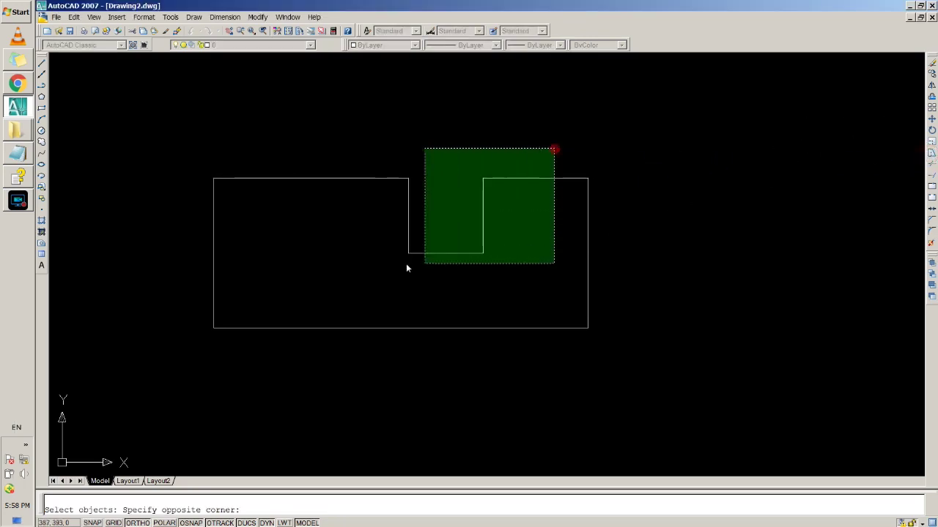
left_click(229, 285)
key("Return")
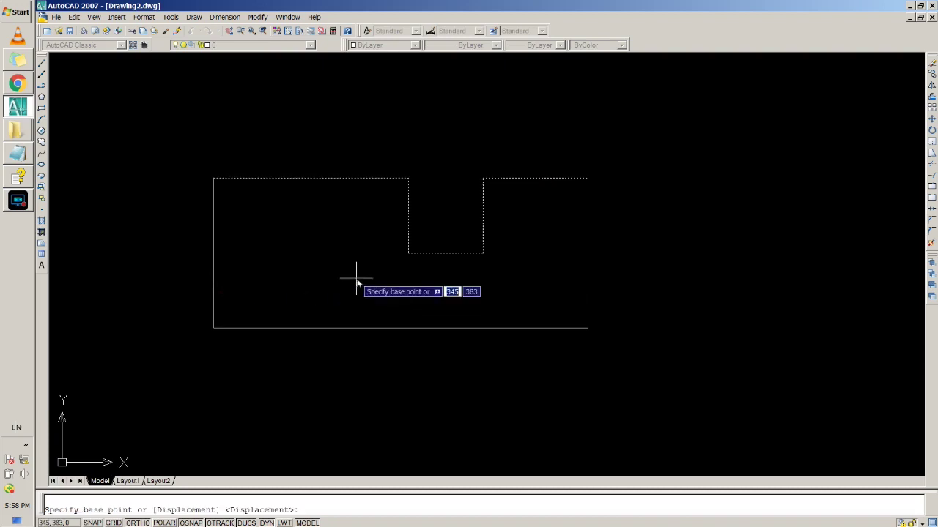
left_click(446, 253)
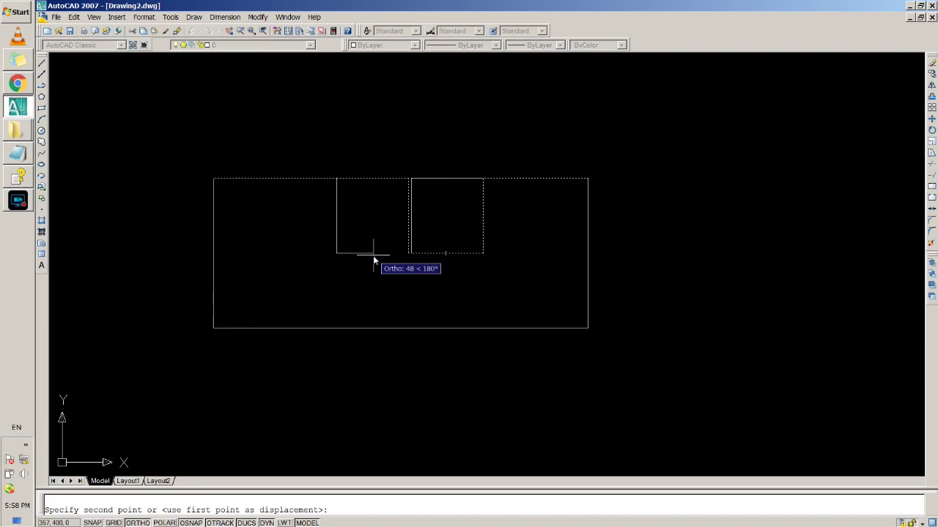
type("40")
key("Return")
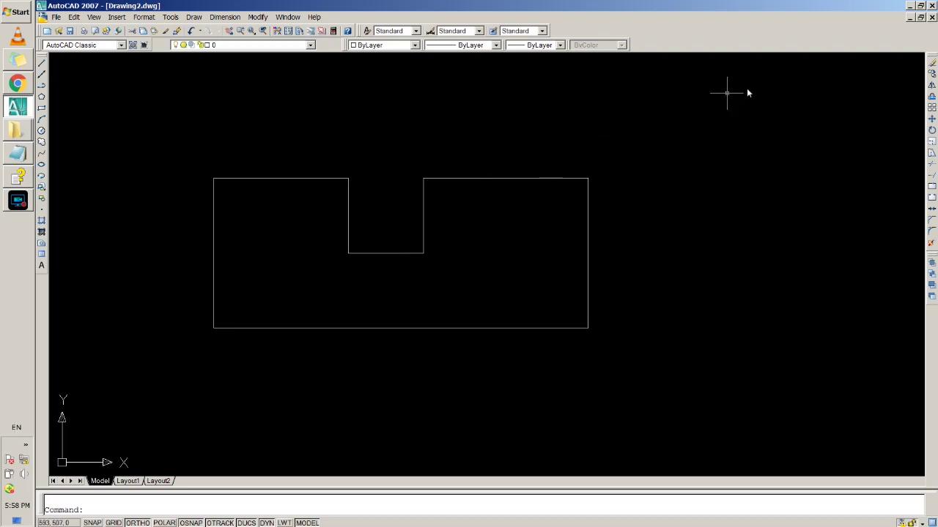
Maximize Table Design.dwg and stretch the table's right side to a picked point
left_click(909, 18)
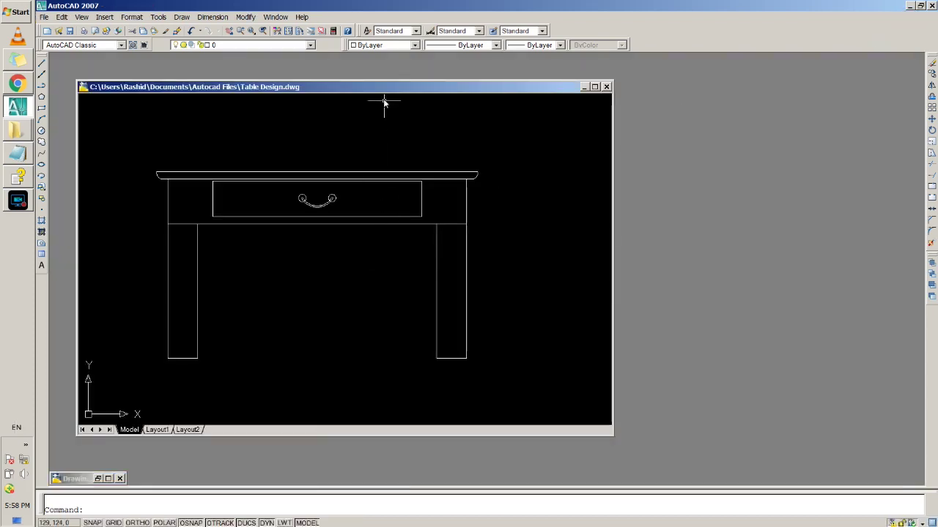
double_click(320, 88)
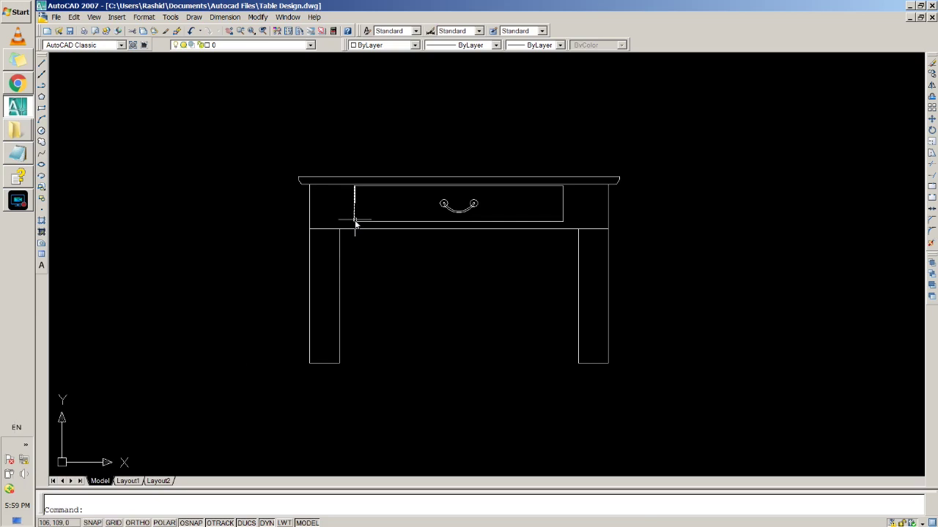
left_click(933, 151)
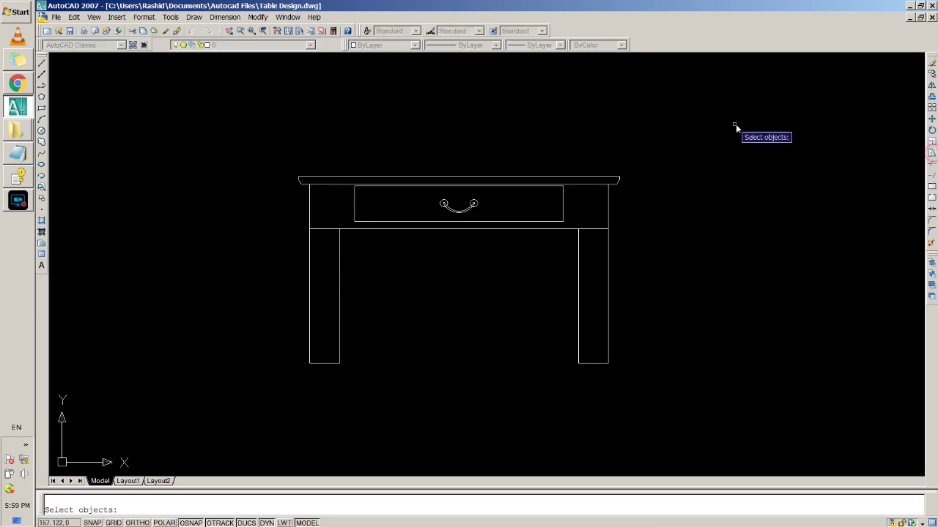
left_click(754, 115)
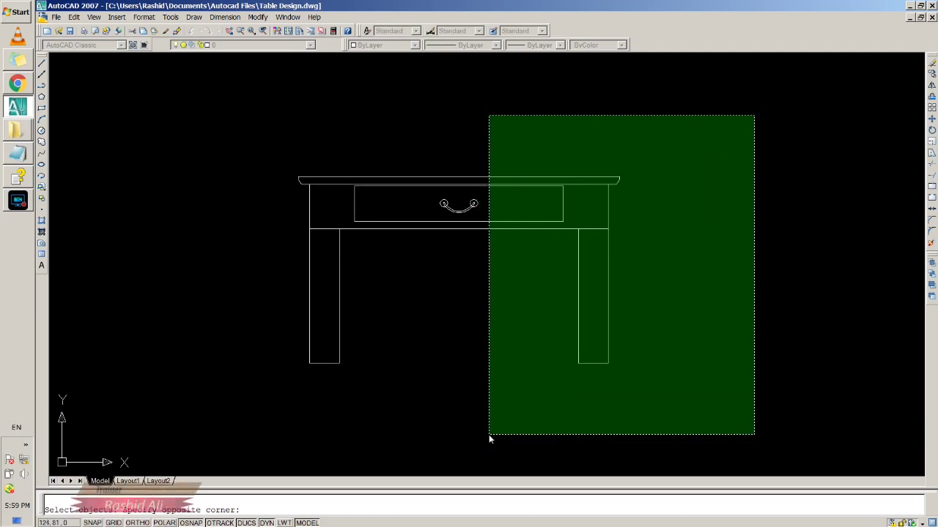
left_click(483, 437)
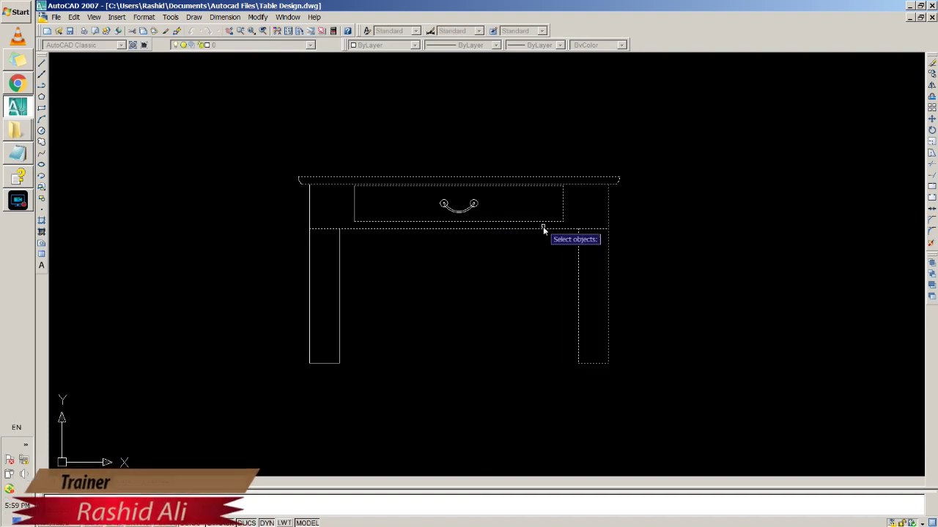
key("Return")
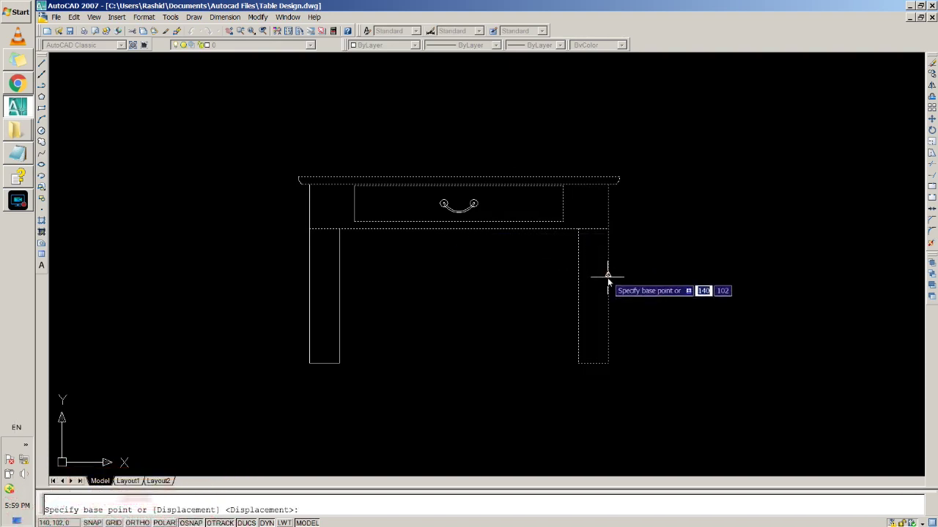
left_click(607, 276)
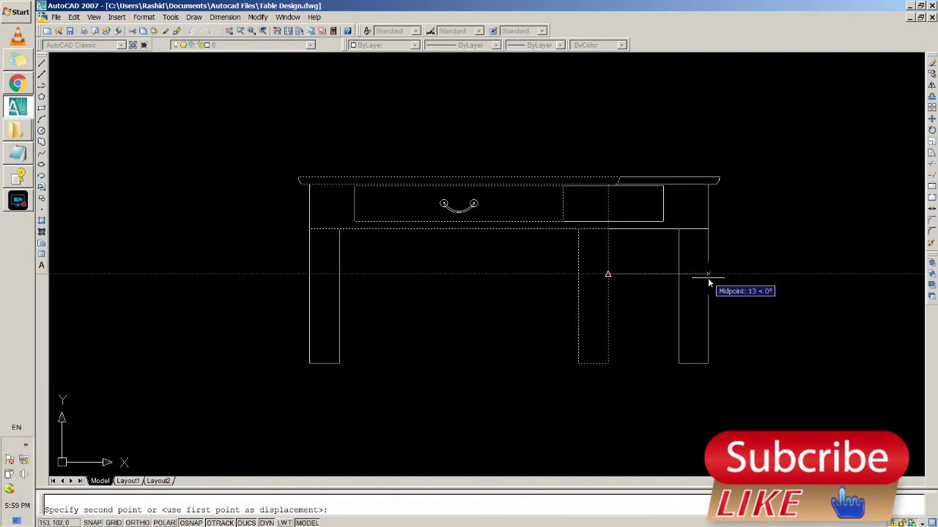
type("100")
left_click(708, 281)
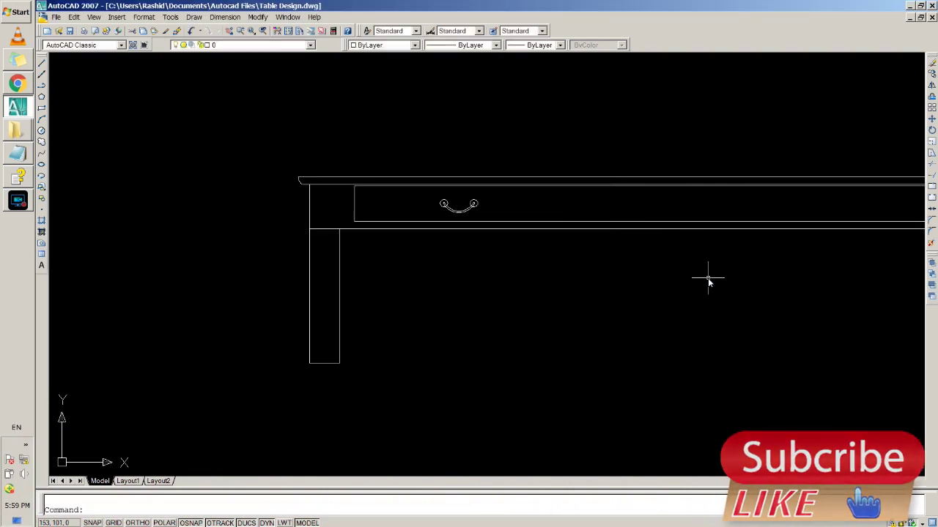
Undo the oversized stretch and stretch the right side 12 units to the right instead
scroll(708, 258, "down", 4)
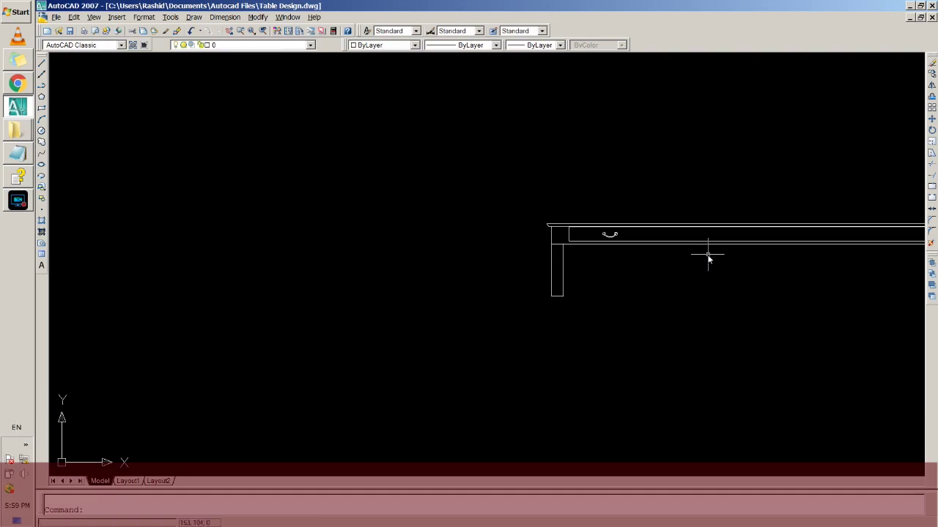
key("ctrl+z")
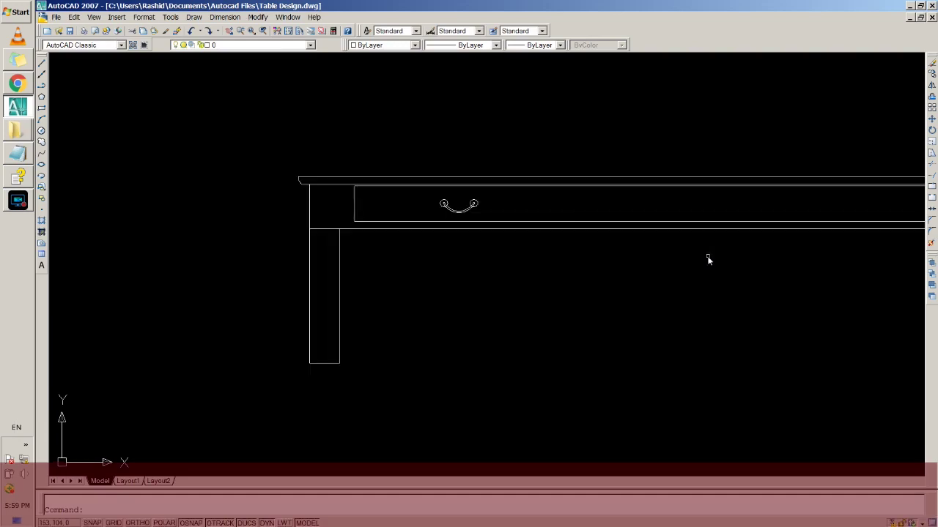
key("ctrl+z")
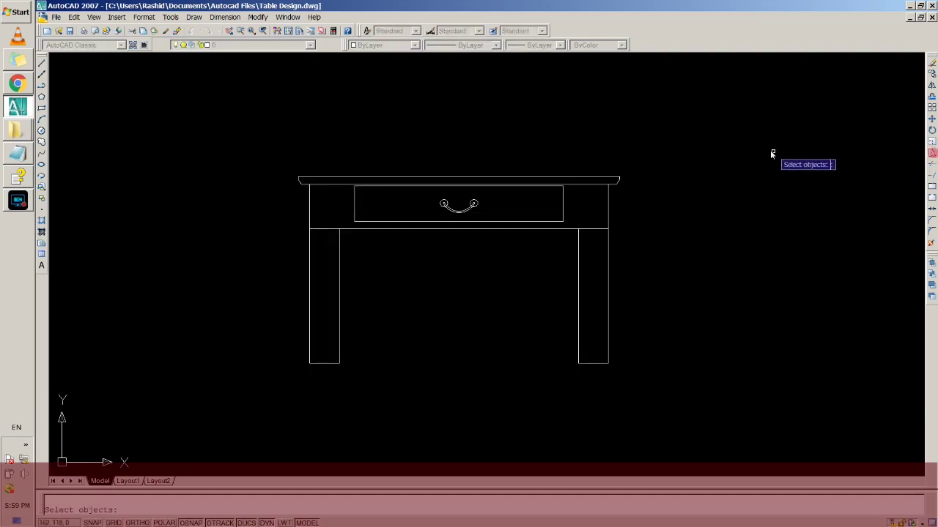
left_click(734, 139)
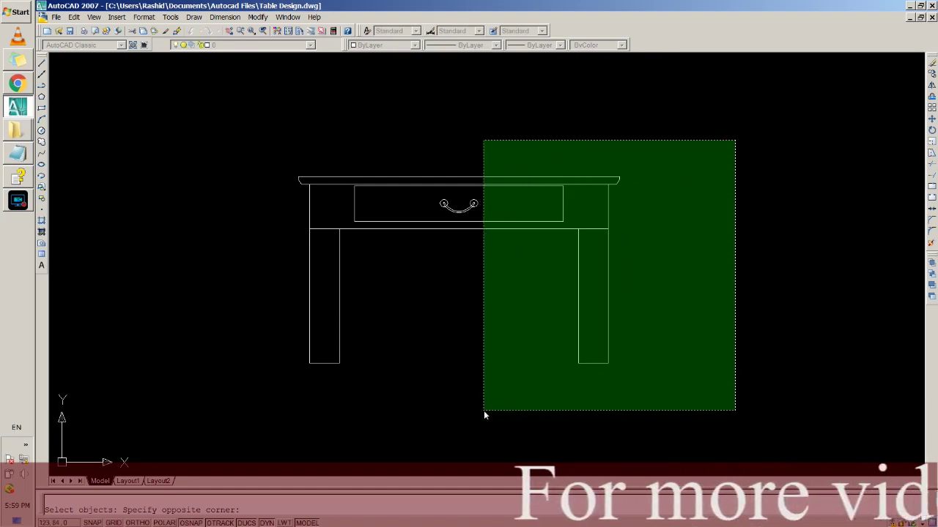
left_click(484, 410)
key("Return")
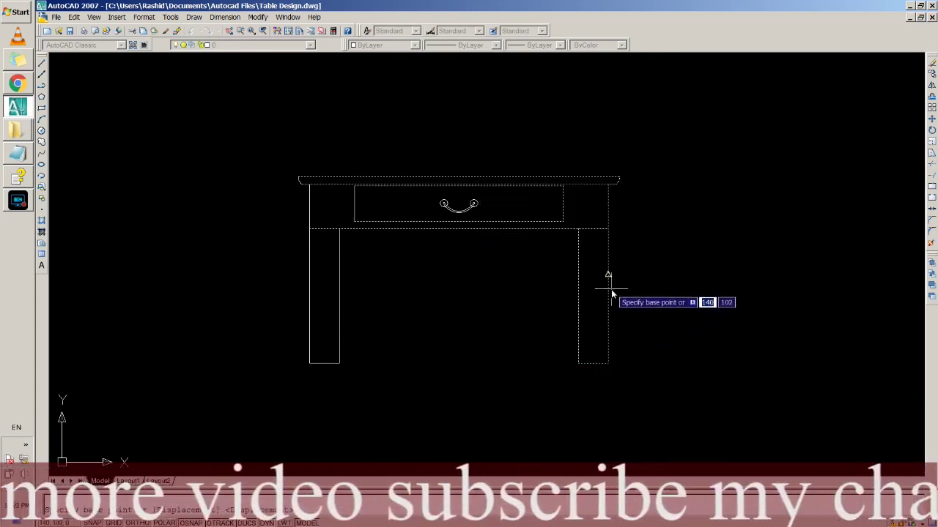
left_click(608, 274)
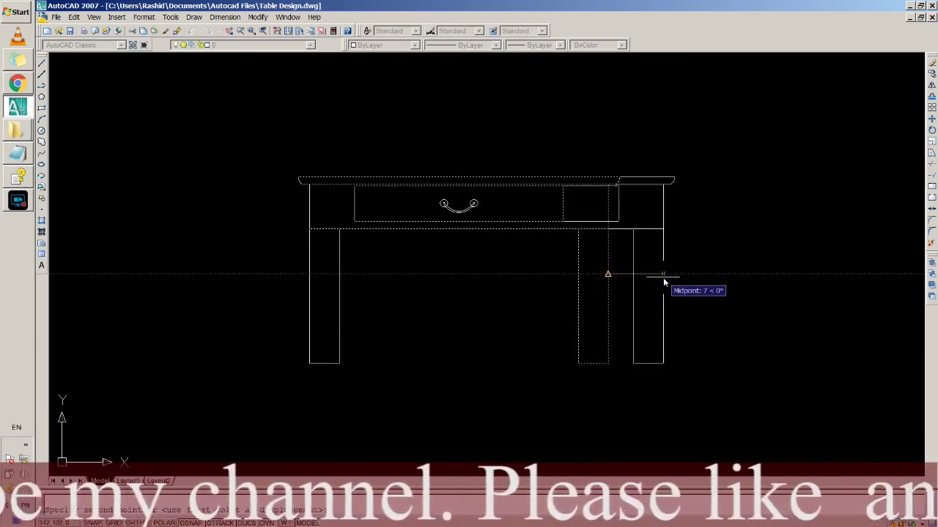
type("12")
key("Return")
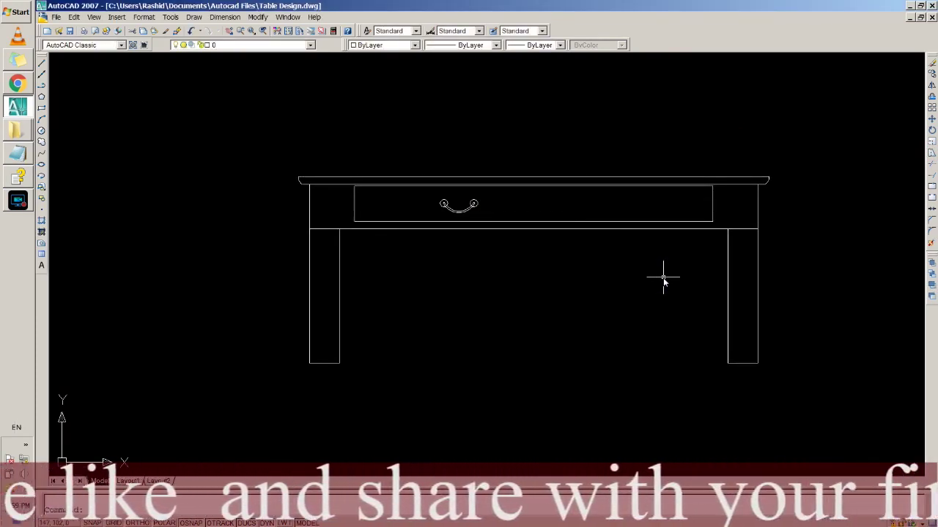
left_click(931, 129)
Stretch the table's right side 20 units back to the left
left_click(871, 122)
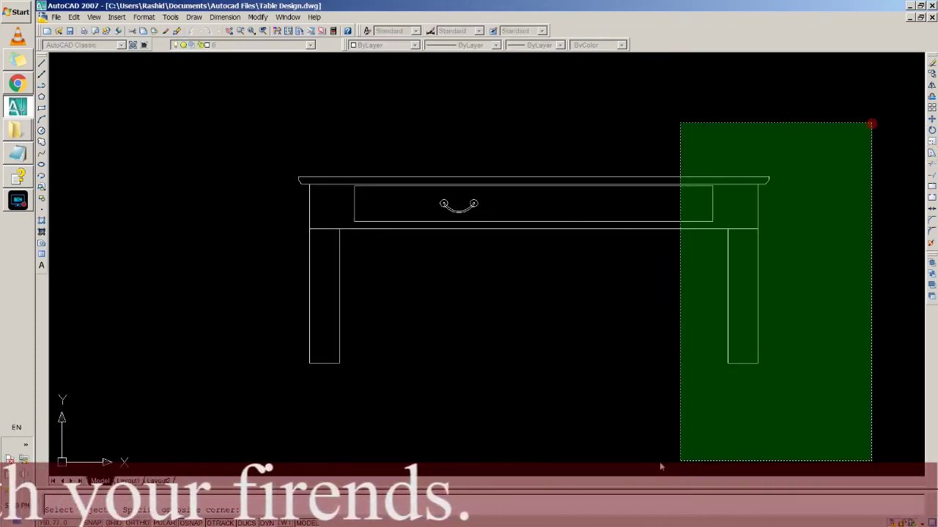
left_click(501, 437)
key("Return")
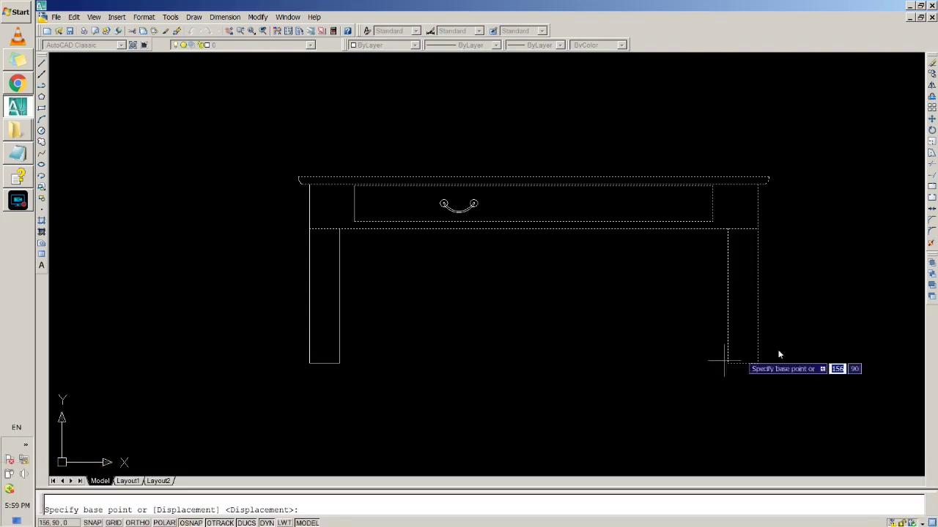
left_click(757, 277)
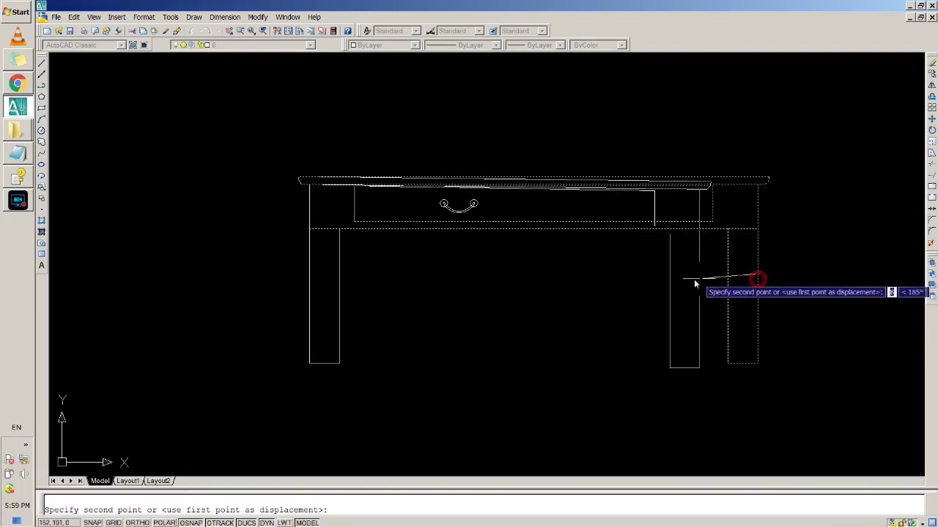
type("20")
key("Return")
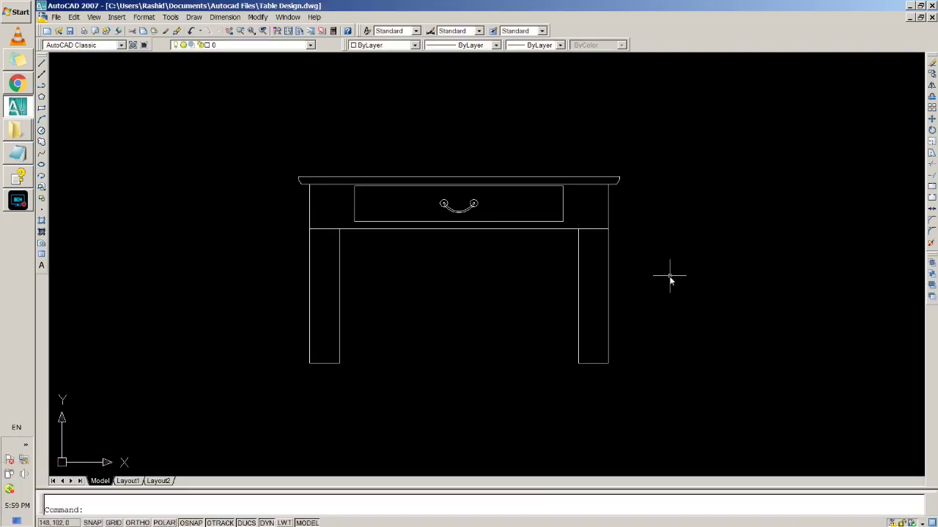
Raise the top and drawer from the top midpoint, lengthening both legs
left_click(931, 152)
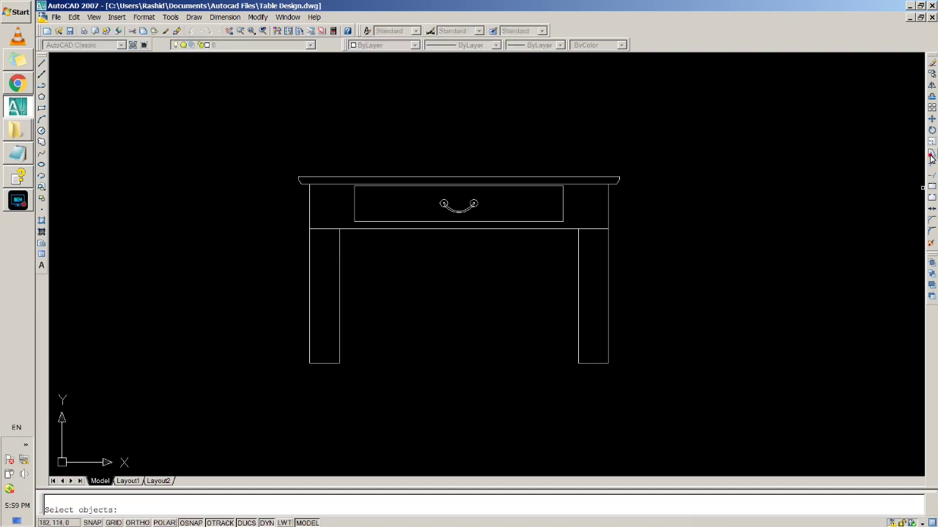
left_click(702, 128)
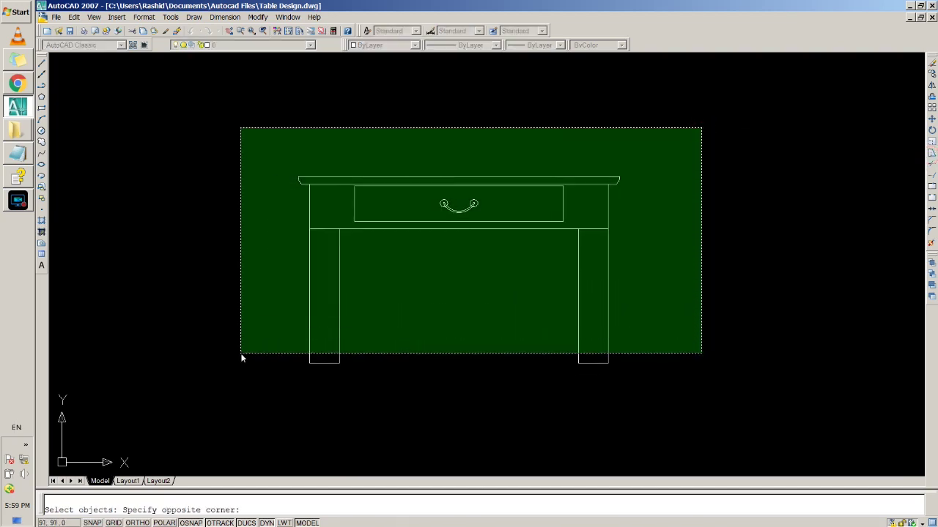
left_click(246, 343)
key("Return")
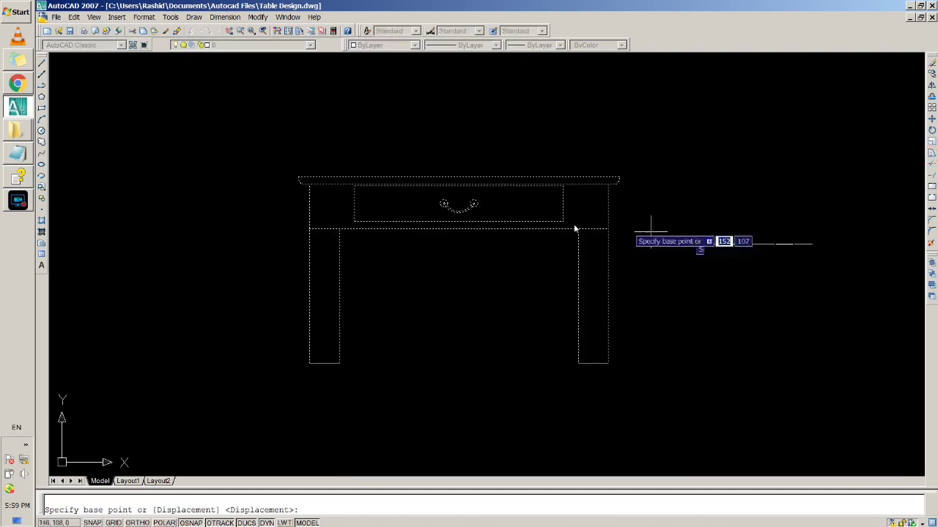
left_click(457, 178)
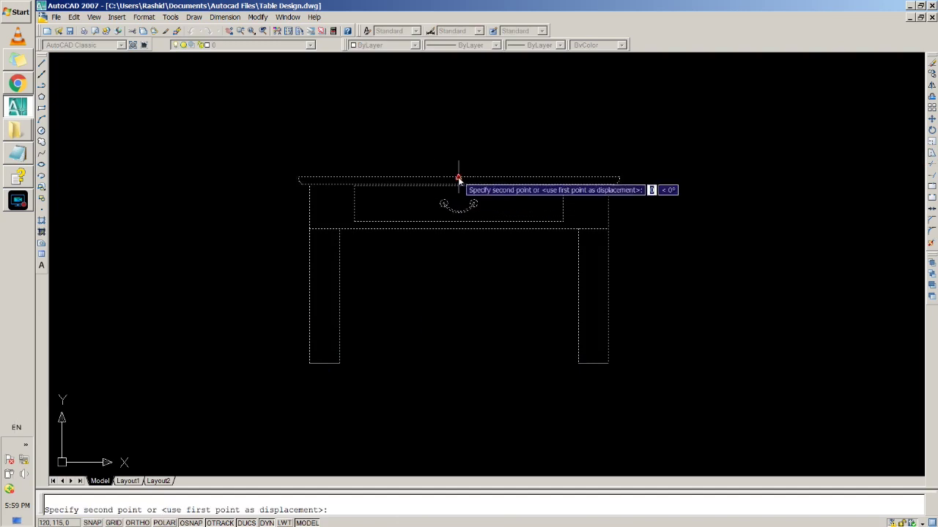
left_click(461, 106)
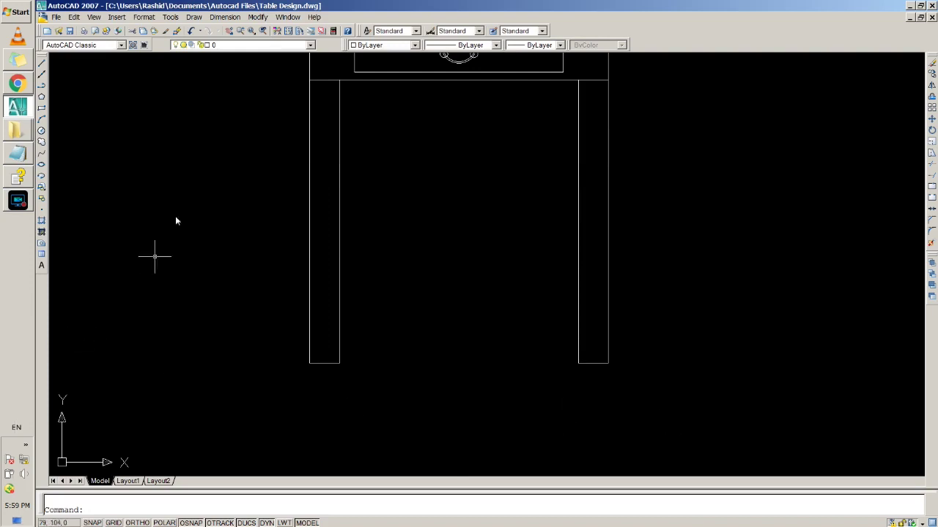
Shorten both legs 20 units from the left leg's foot and pan the table into view
left_click(930, 161)
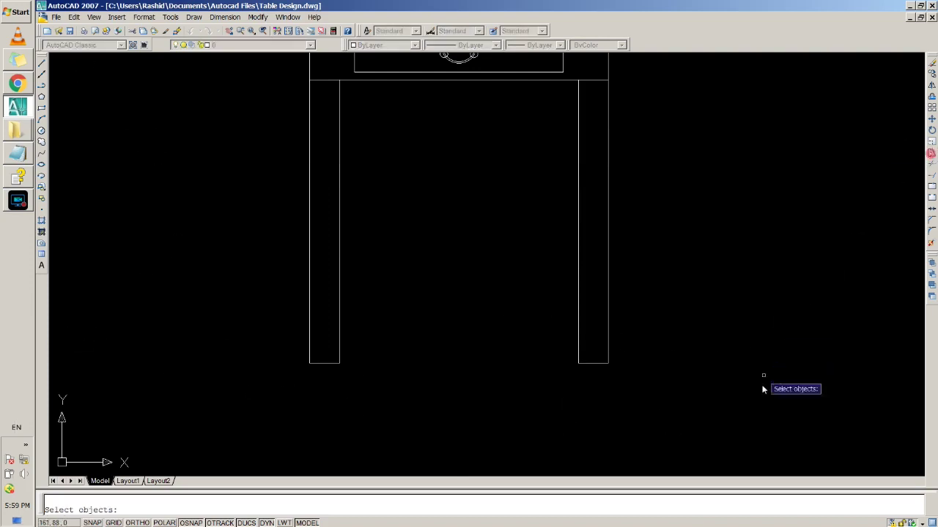
left_click(713, 422)
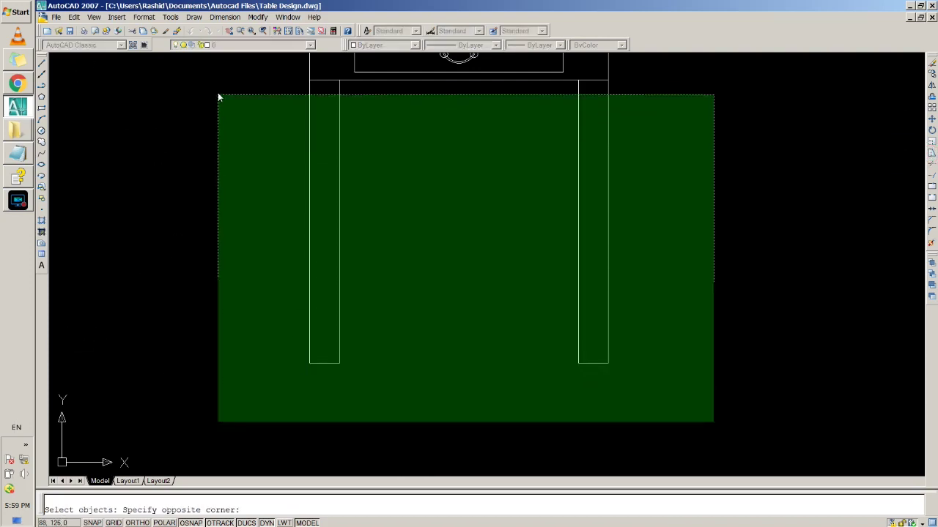
left_click(217, 90)
key("Return")
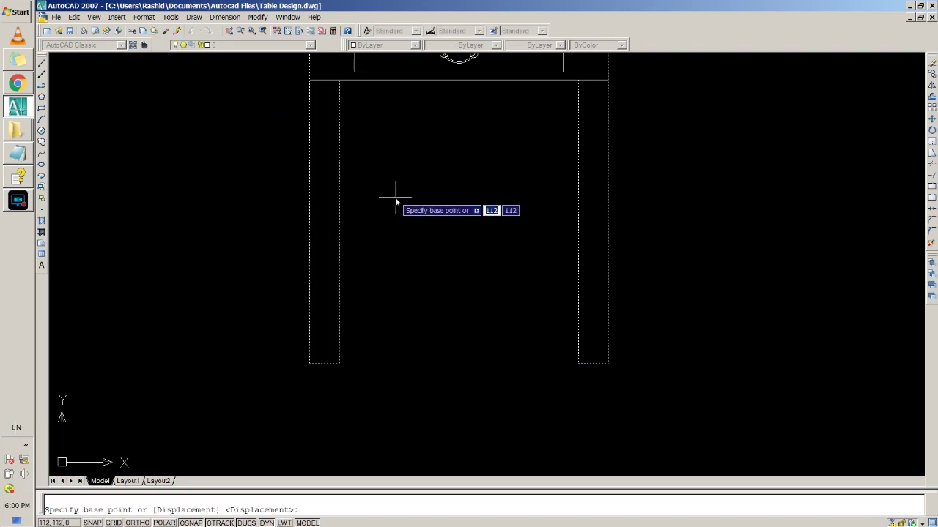
left_click(324, 363)
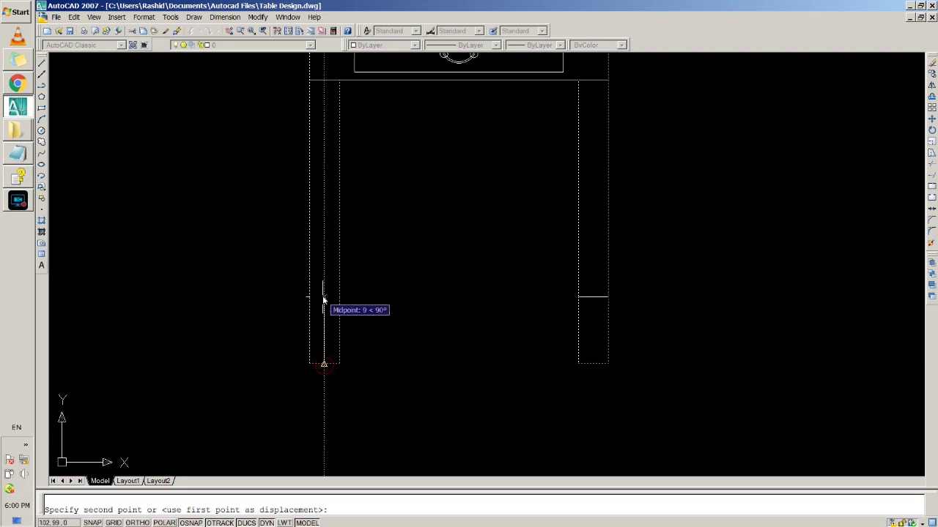
type("20")
key("Return")
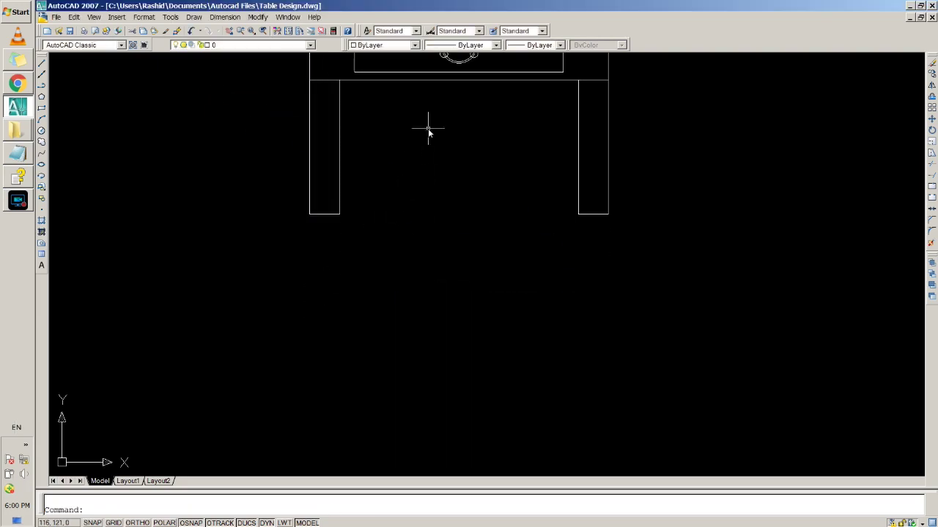
middle_click_drag(428, 132, 429, 293)
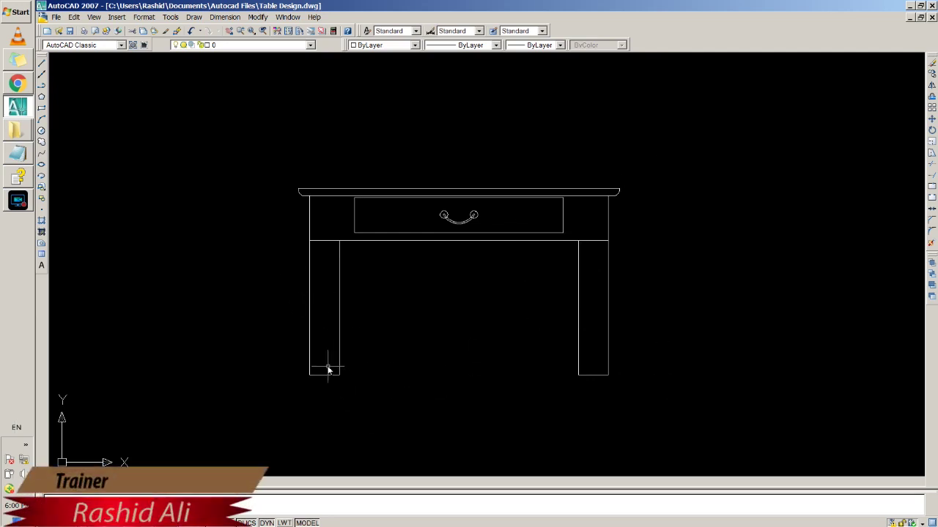
Stretch the left leg's inner foot corner onto the leg's bottom midpoint so the leg tapers inward
left_click(931, 154)
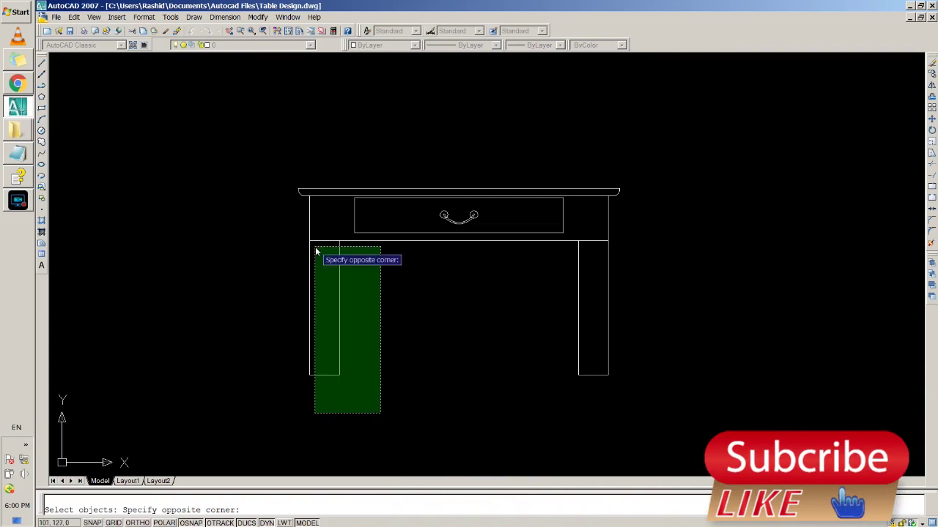
left_click(316, 251)
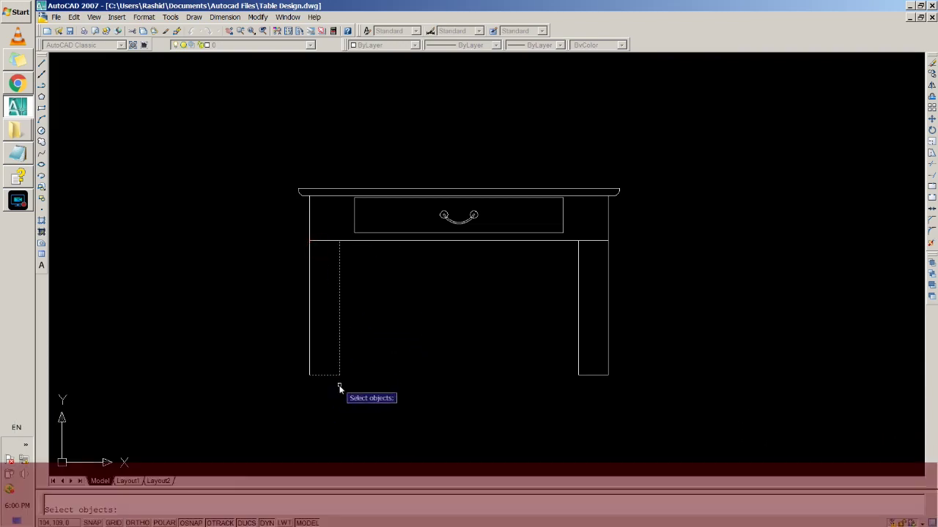
key("Return")
left_click(339, 375)
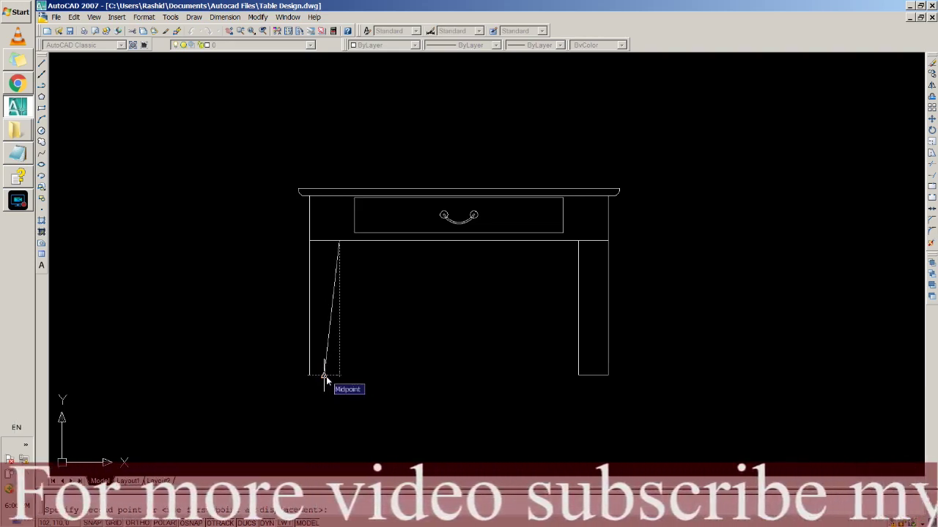
left_click(325, 379)
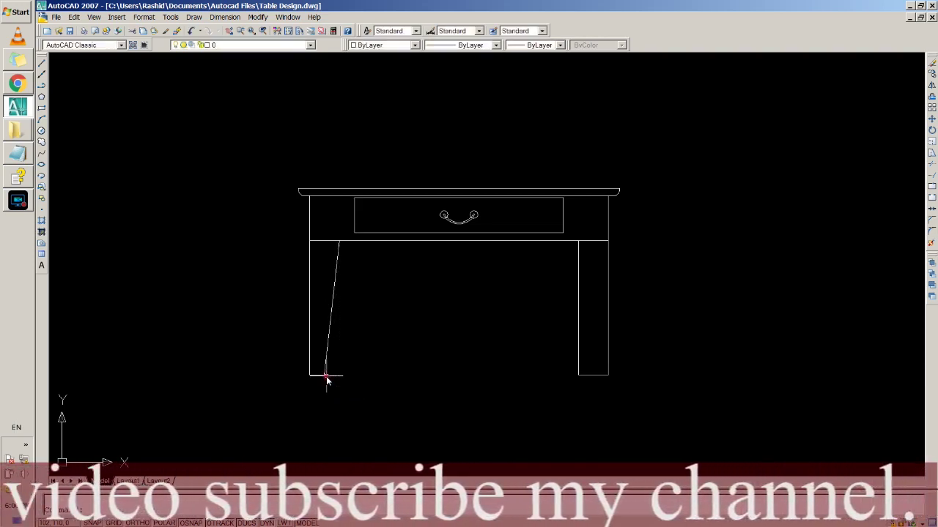
left_click(928, 152)
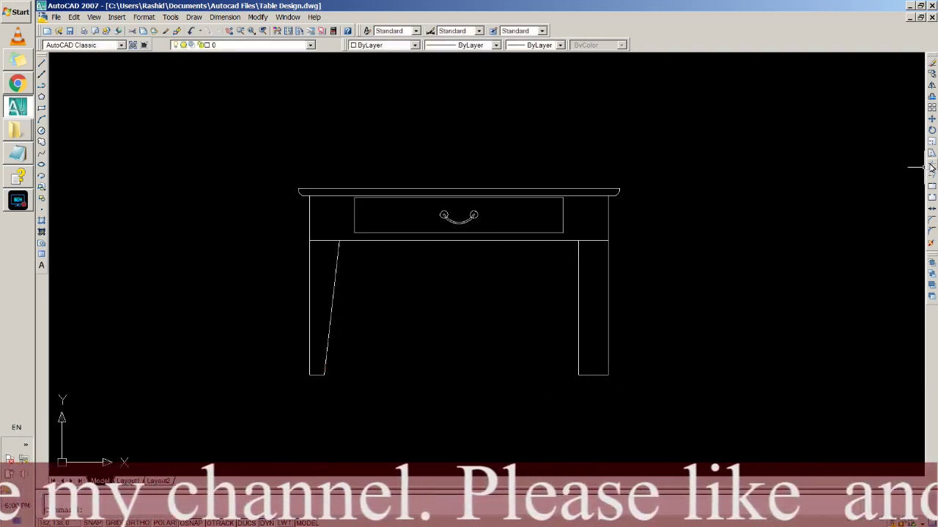
Draw a selection window around the right table leg
left_click(528, 418)
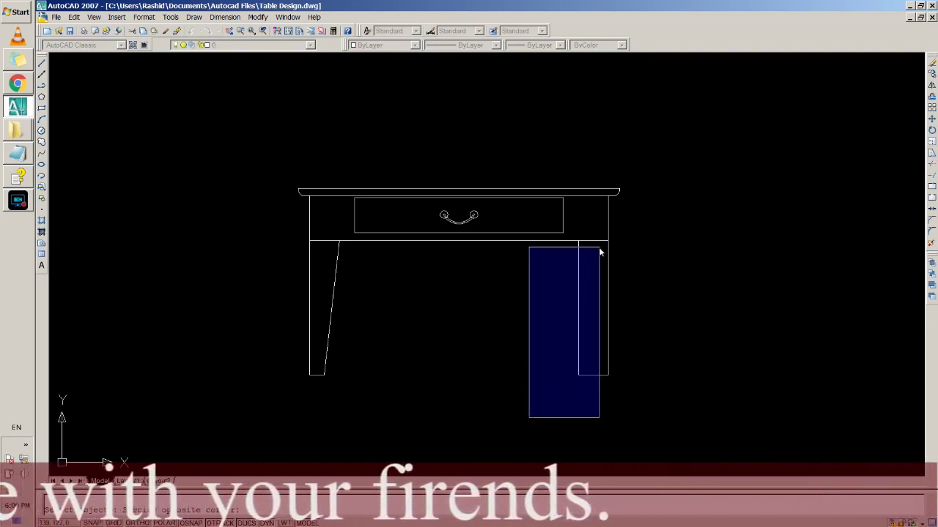
left_click(600, 247)
left_click(530, 421)
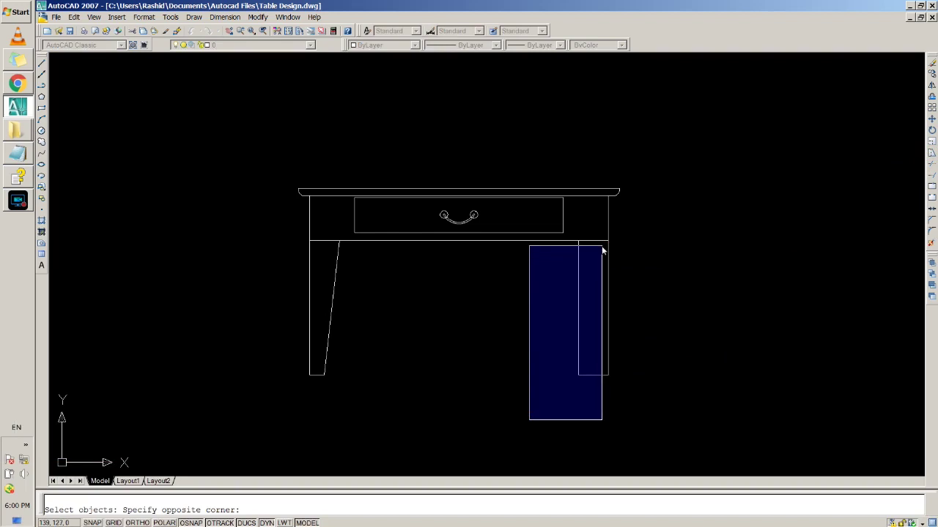
left_click(601, 251)
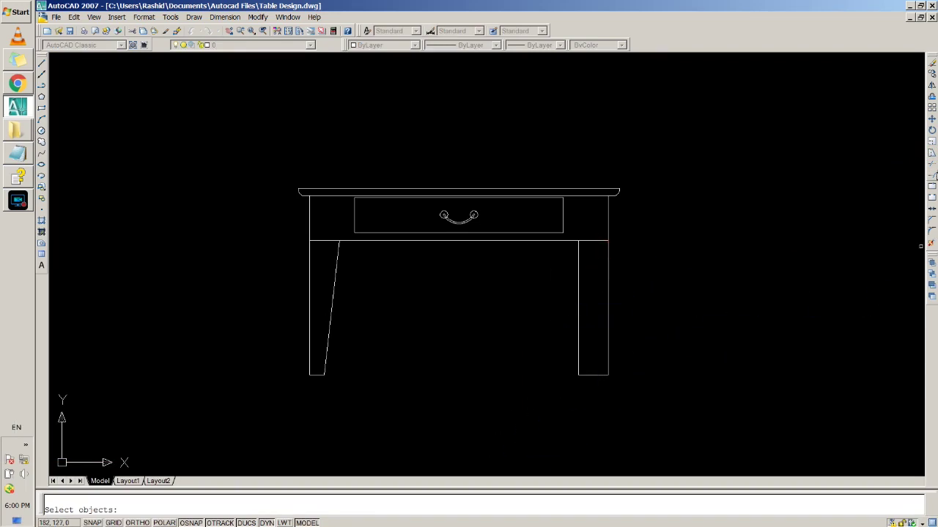
Crossing-select the right leg's foot and stretch it from the foot corner by 2 units
left_click(931, 153)
left_click(605, 389)
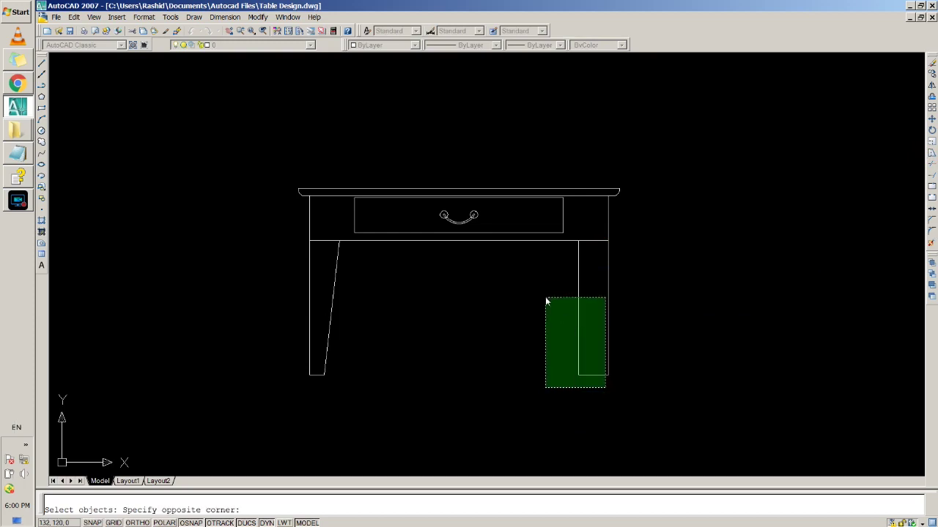
left_click(510, 249)
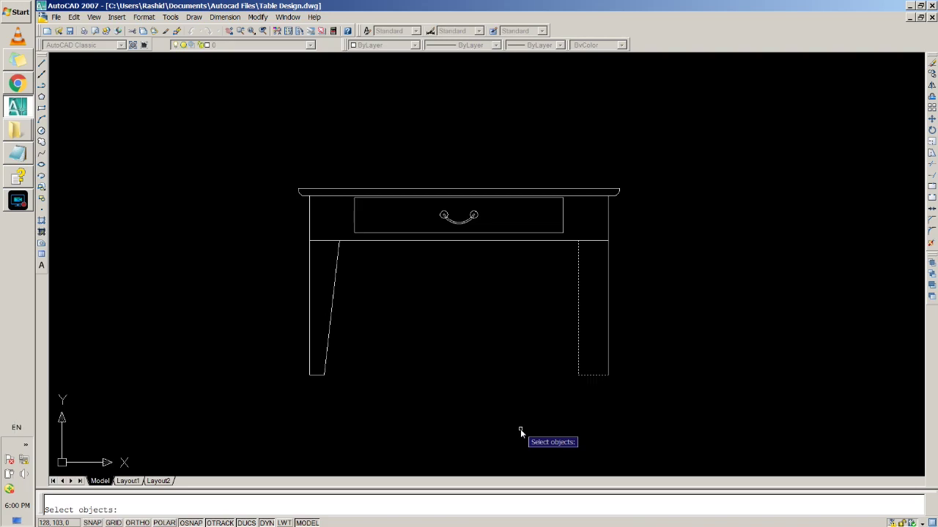
key("Return")
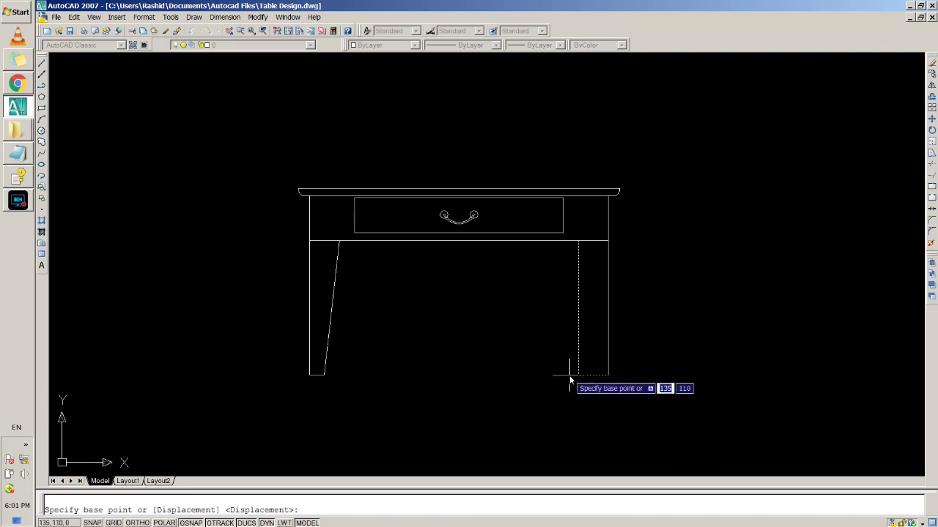
left_click(578, 376)
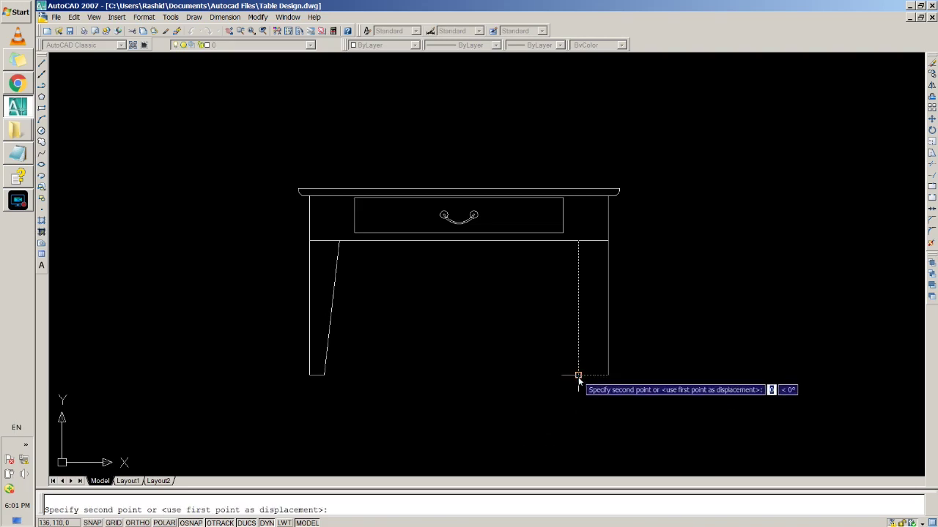
type("20")
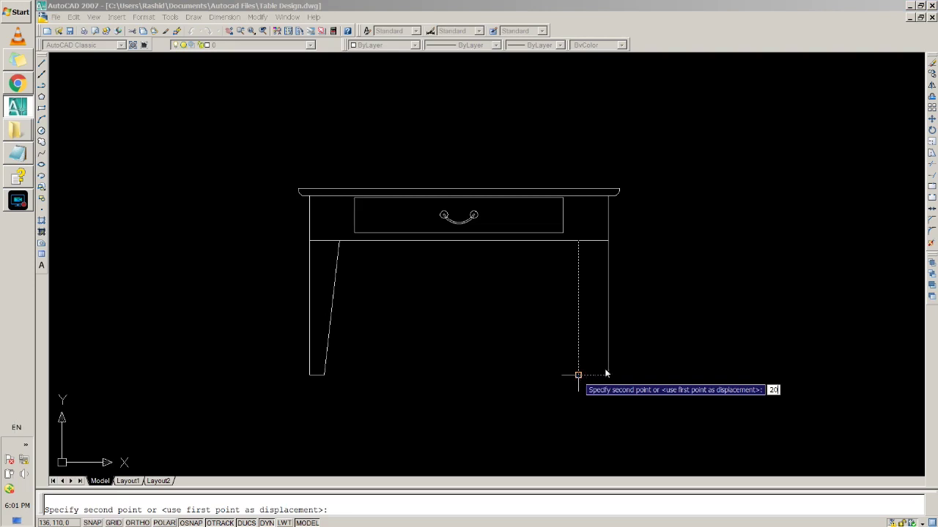
key("BackSpace")
key("Return")
left_click(595, 377)
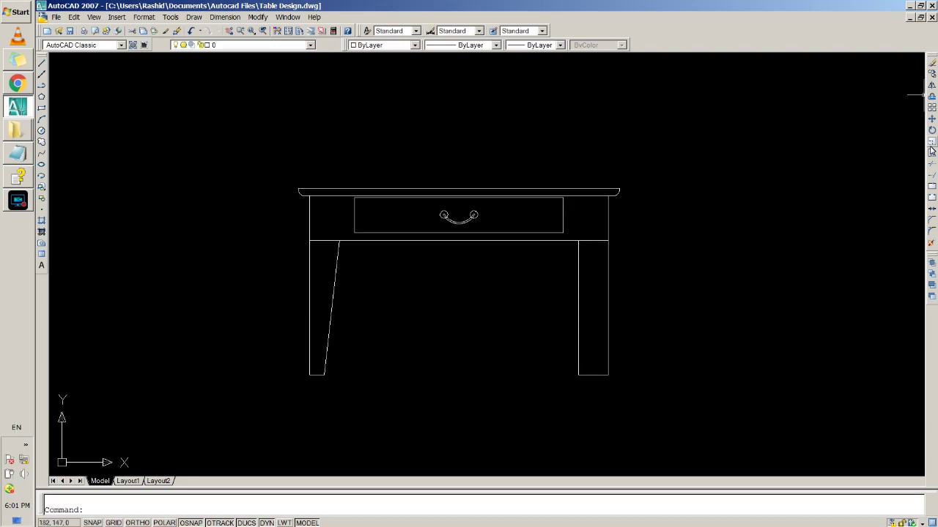
Stretch the right leg's inner foot corner 2 units inward so it matches the tapered left leg
left_click(932, 150)
left_click(602, 389)
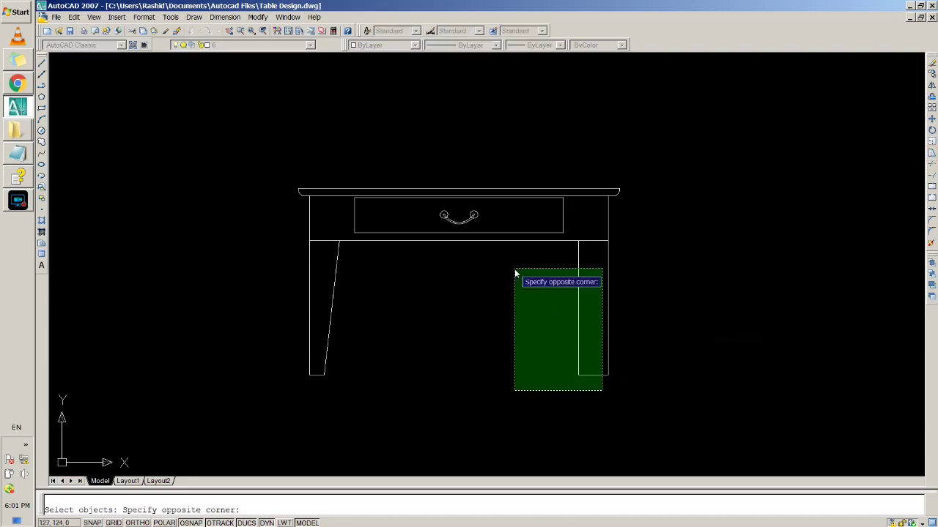
left_click(515, 273)
key("Return")
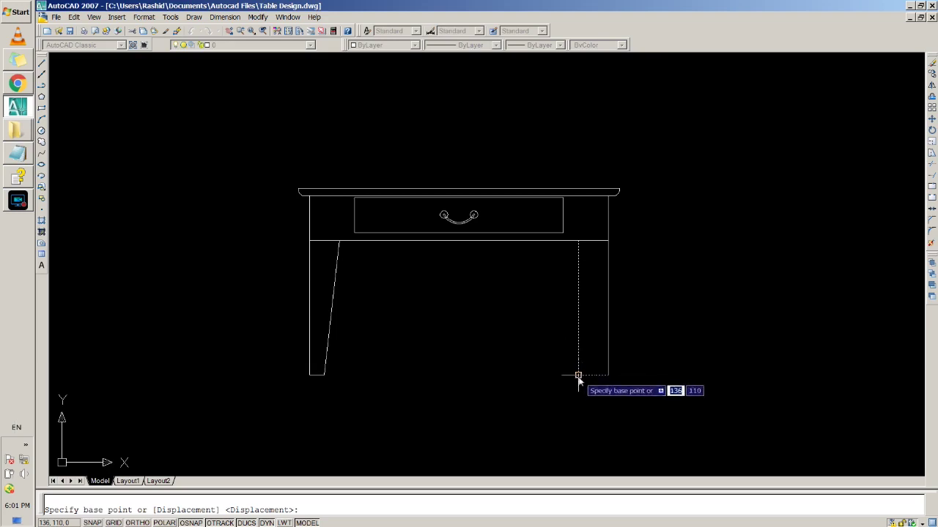
left_click(578, 376)
type("2")
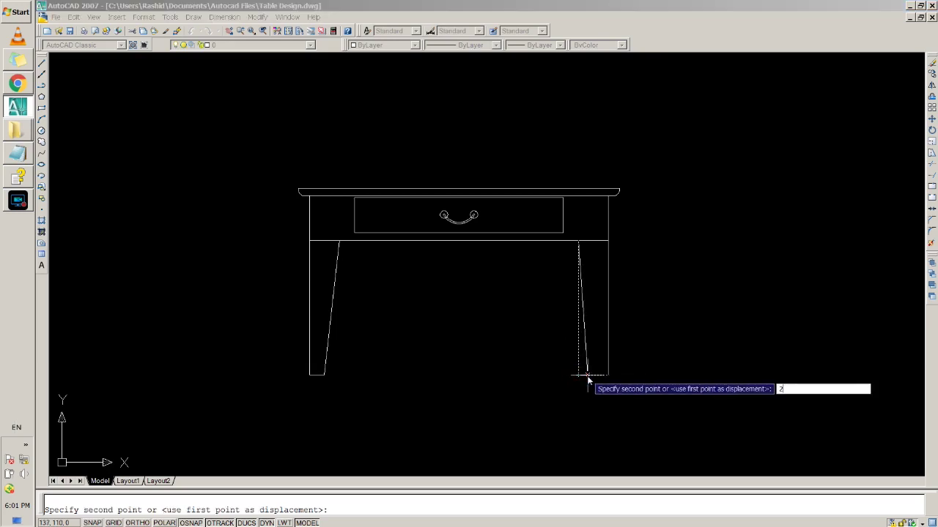
key("Return")
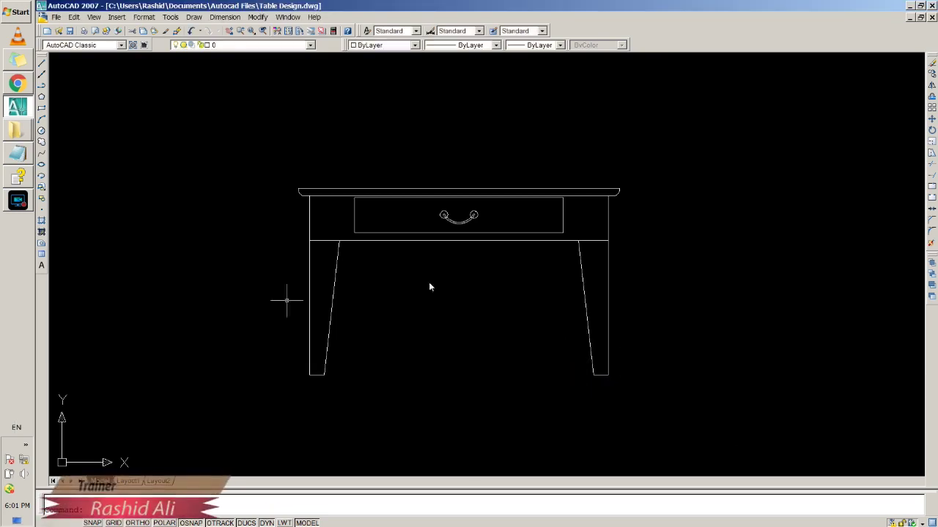